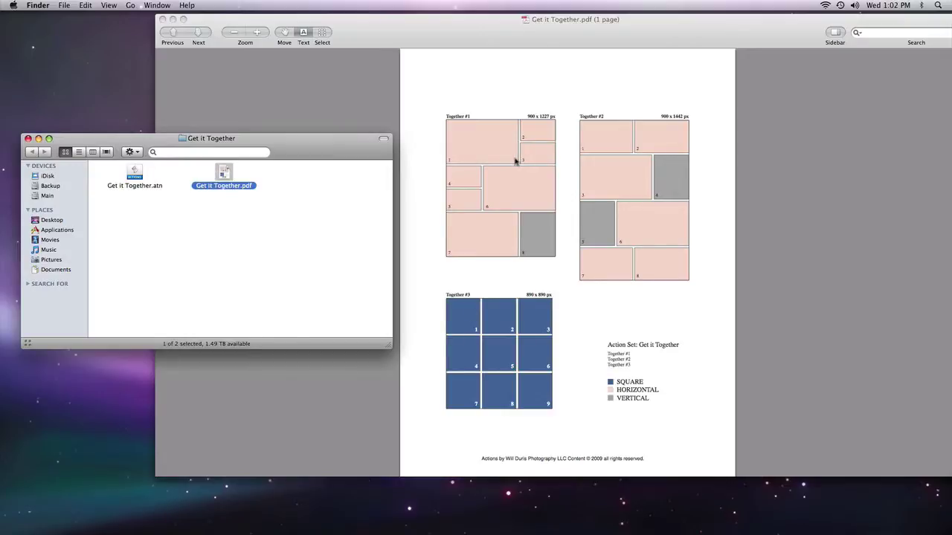
Enlarge the Get it Together.pdf layout guide and examine the Together #1 and Together #2 templates.
{"action": "left_click", "coordinate": [459, 125]}
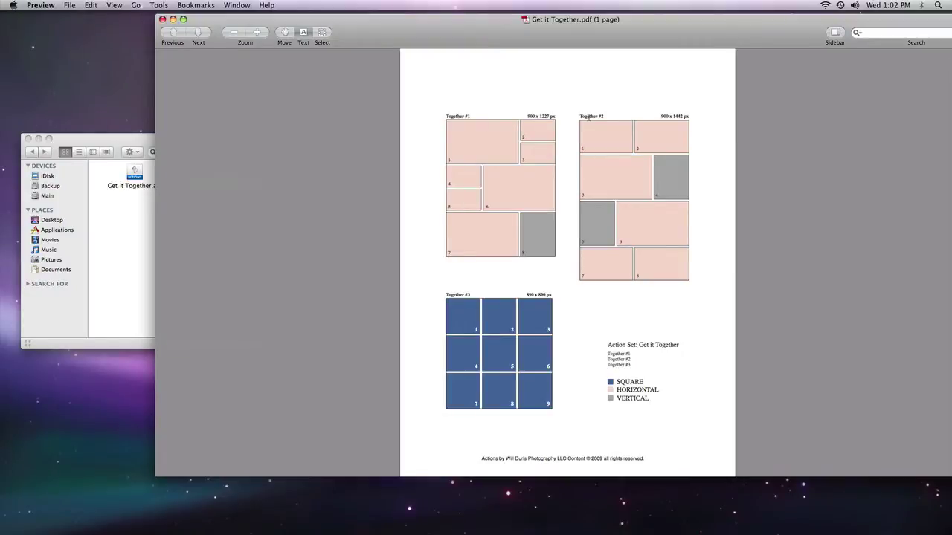
{"action": "double_click", "coordinate": [588, 117]}
{"action": "double_click", "coordinate": [457, 295]}
{"action": "left_click", "coordinate": [438, 291]}
{"action": "left_click", "coordinate": [258, 33]}
{"action": "left_click", "coordinate": [258, 32]}
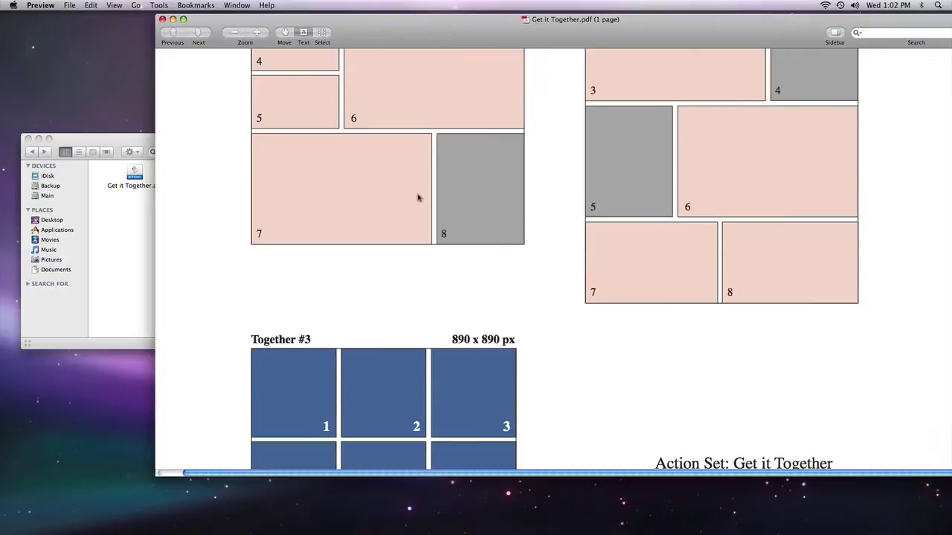
{"action": "scroll", "coordinate": [419, 197], "scroll_direction": "up", "scroll_amount": 5}
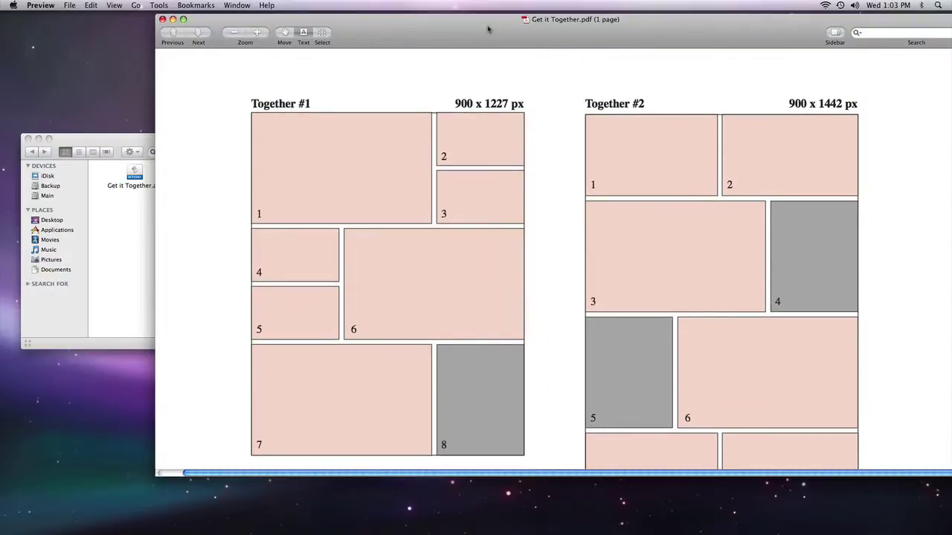
Review the three templates' pixel sizes and the orientation colour legend, leaving the PDF window beside the Get it Together folder.
{"action": "left_click_drag", "start_coordinate": [489, 32], "coordinate": [756, 38]}
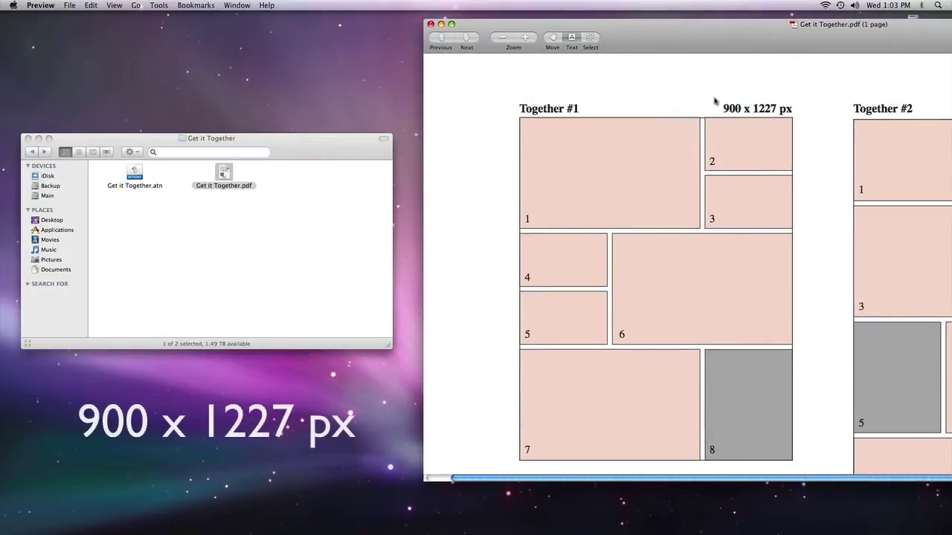
{"action": "scroll", "coordinate": [769, 164], "scroll_direction": "down", "scroll_amount": 2}
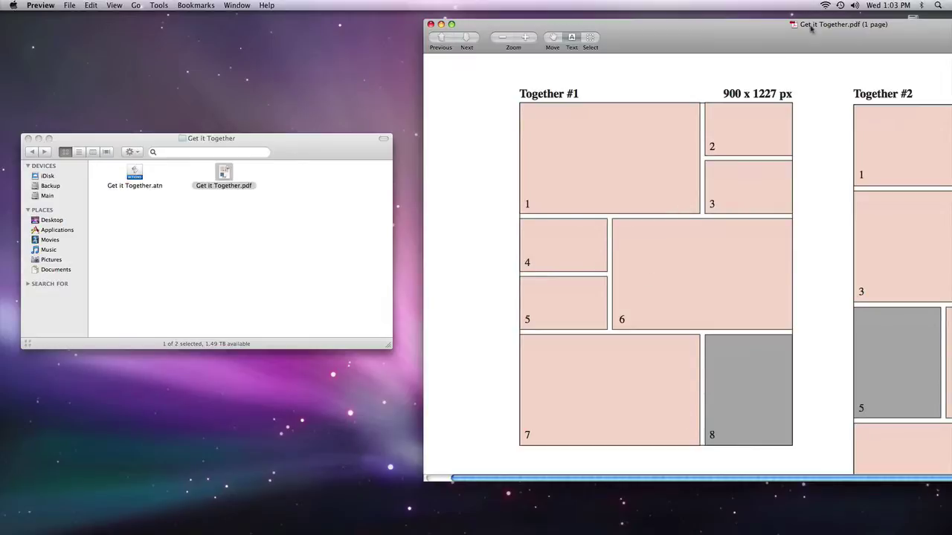
{"action": "left_click_drag", "start_coordinate": [810, 27], "coordinate": [550, 25]}
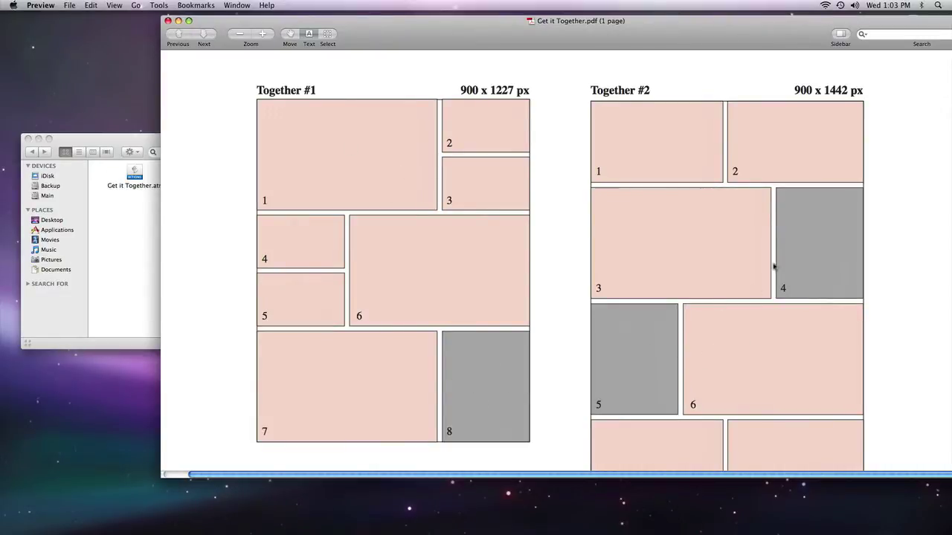
{"action": "scroll", "coordinate": [729, 351], "scroll_direction": "down", "scroll_amount": 10}
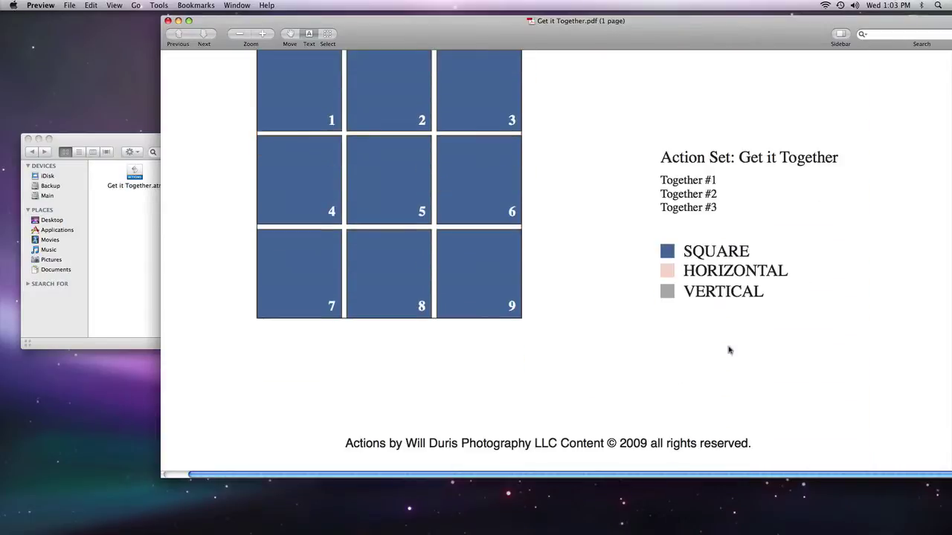
{"action": "scroll", "coordinate": [275, 108], "scroll_direction": "up", "scroll_amount": 3}
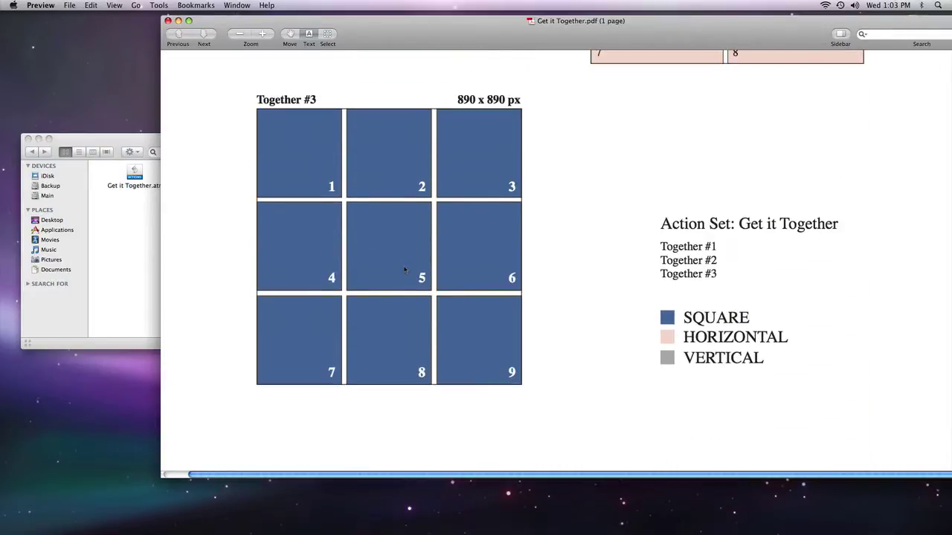
{"action": "scroll", "coordinate": [405, 270], "scroll_direction": "up", "scroll_amount": 10}
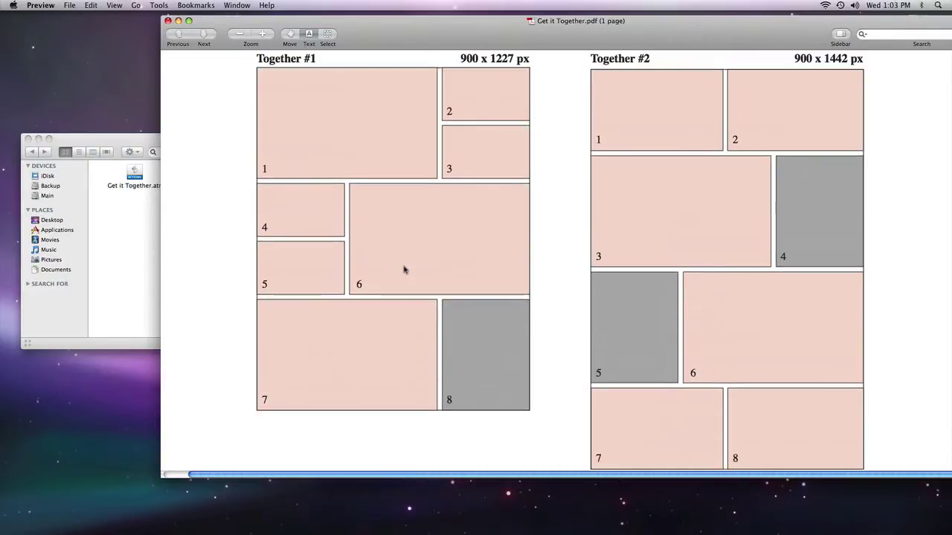
{"action": "scroll", "coordinate": [404, 270], "scroll_direction": "up", "scroll_amount": 1}
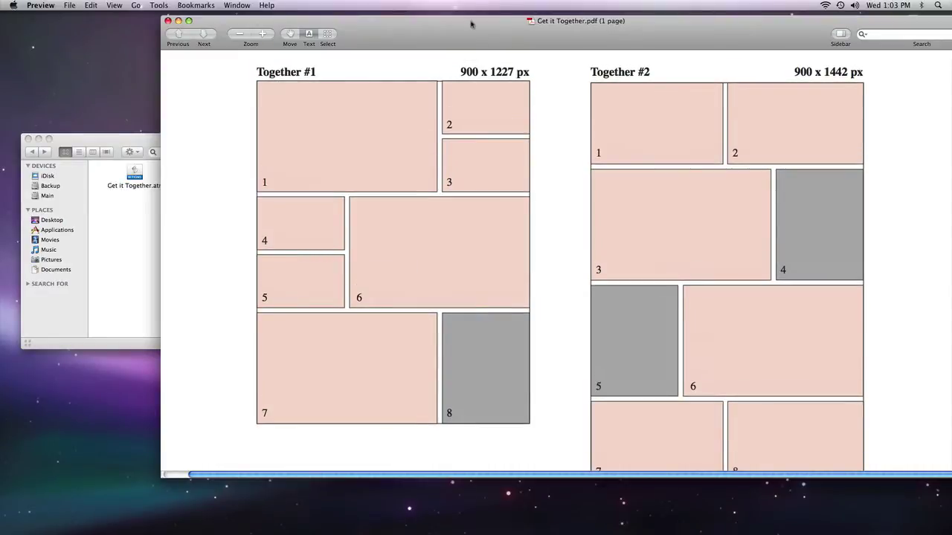
{"action": "left_click_drag", "start_coordinate": [475, 25], "coordinate": [766, 31]}
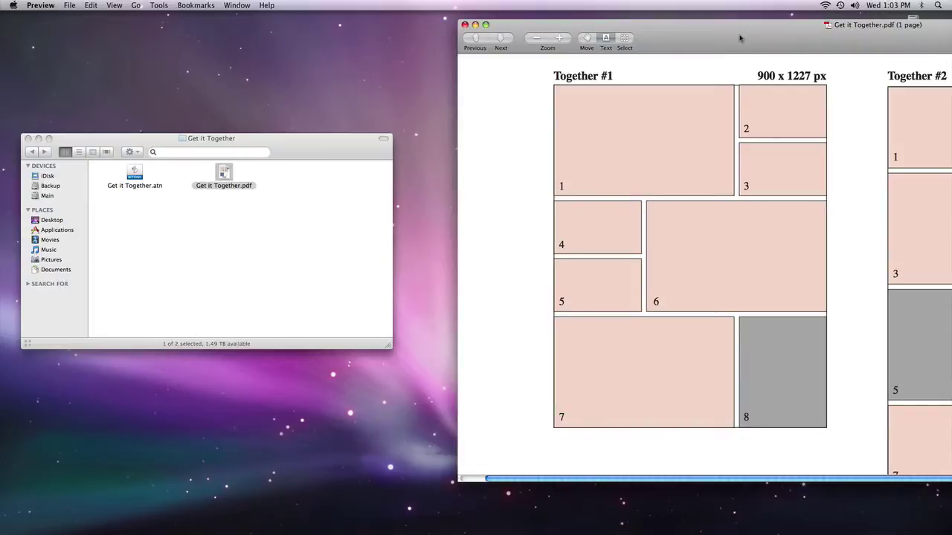
Load Get it Together.atn into Photoshop and select the Together #1 action in the Get it Together set.
{"action": "left_click", "coordinate": [248, 209]}
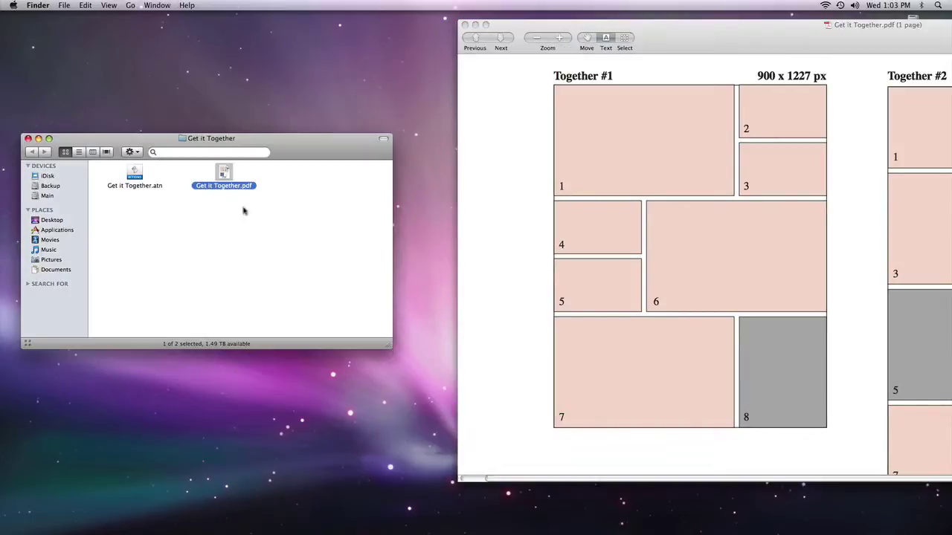
{"action": "left_click", "coordinate": [217, 213]}
{"action": "double_click", "coordinate": [141, 182]}
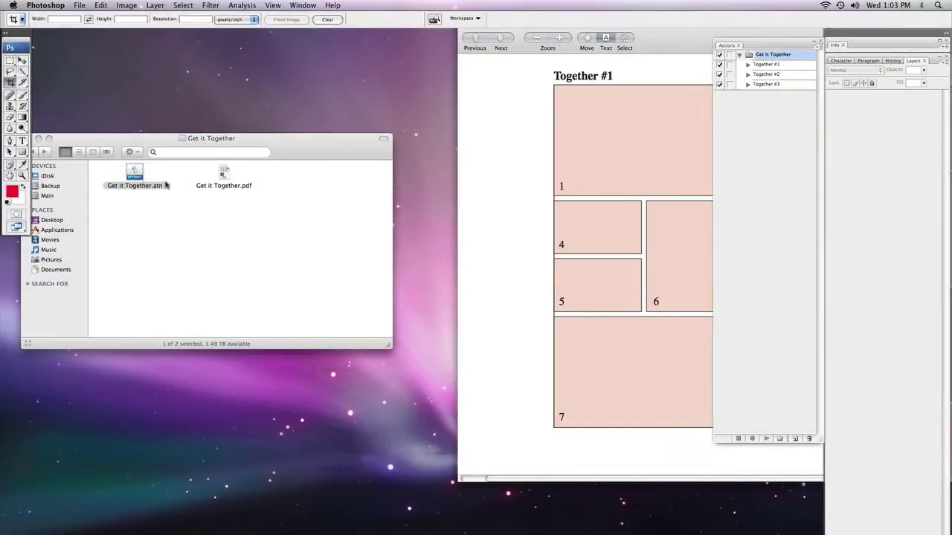
{"action": "left_click", "coordinate": [788, 66]}
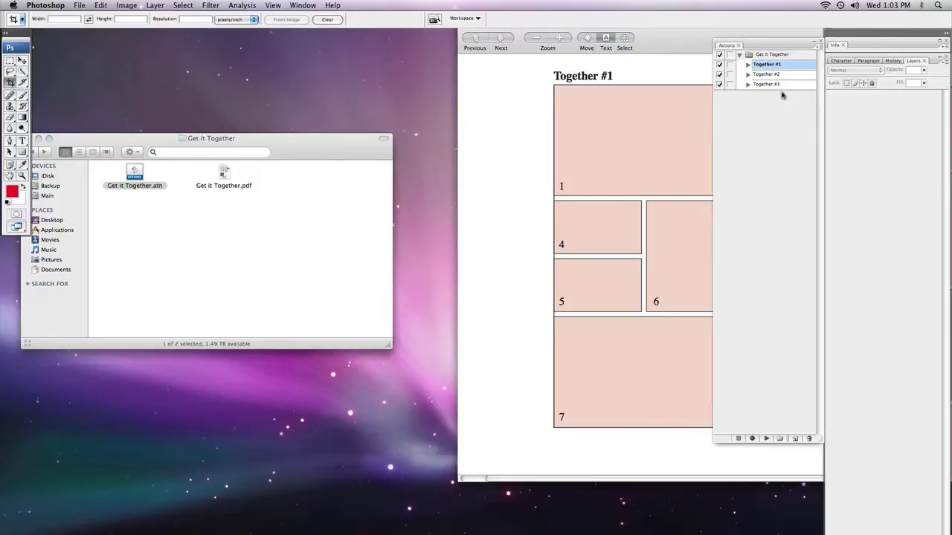
{"action": "left_click", "coordinate": [783, 85]}
{"action": "left_click", "coordinate": [789, 57]}
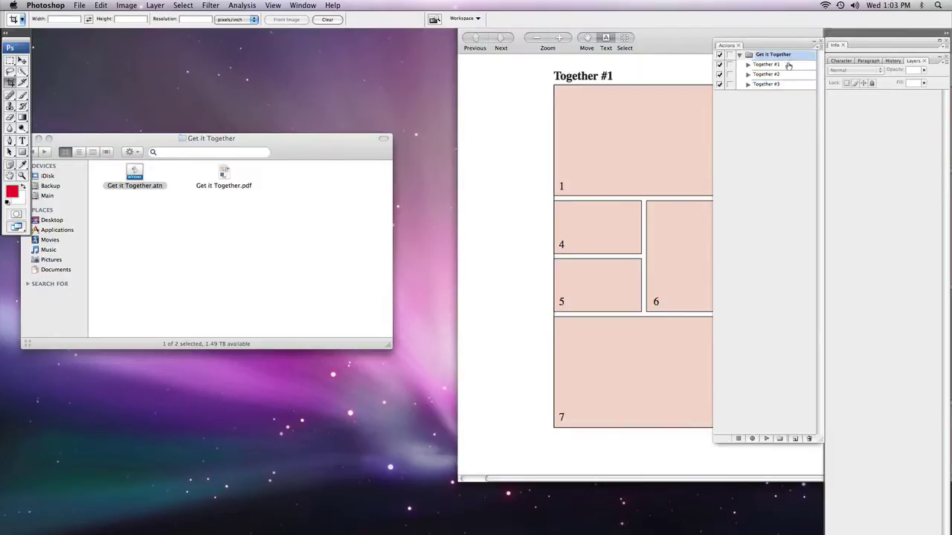
{"action": "left_click", "coordinate": [787, 66]}
Close the Get it Together folder window and switch to Bridge, showing the 2together 1 photos beside the PDF guide.
{"action": "left_click", "coordinate": [648, 107]}
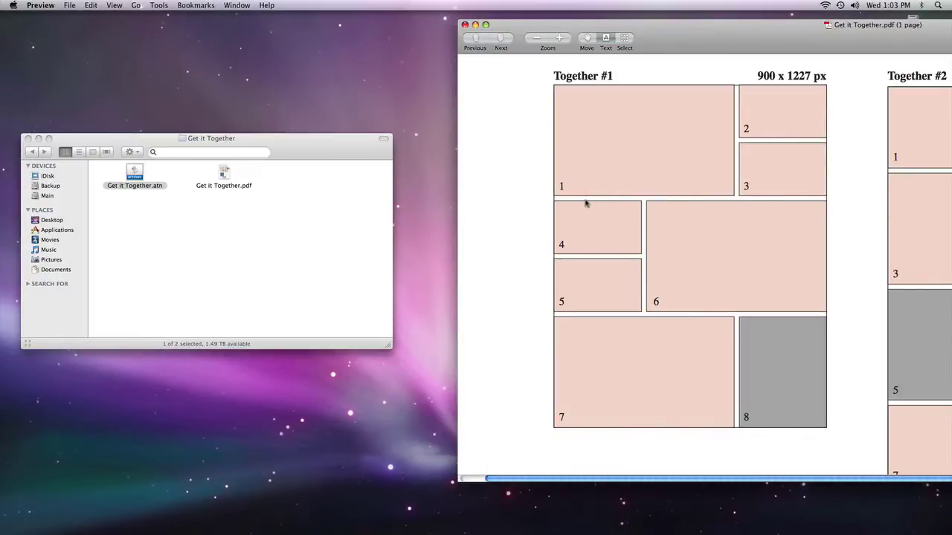
{"action": "left_click", "coordinate": [327, 239]}
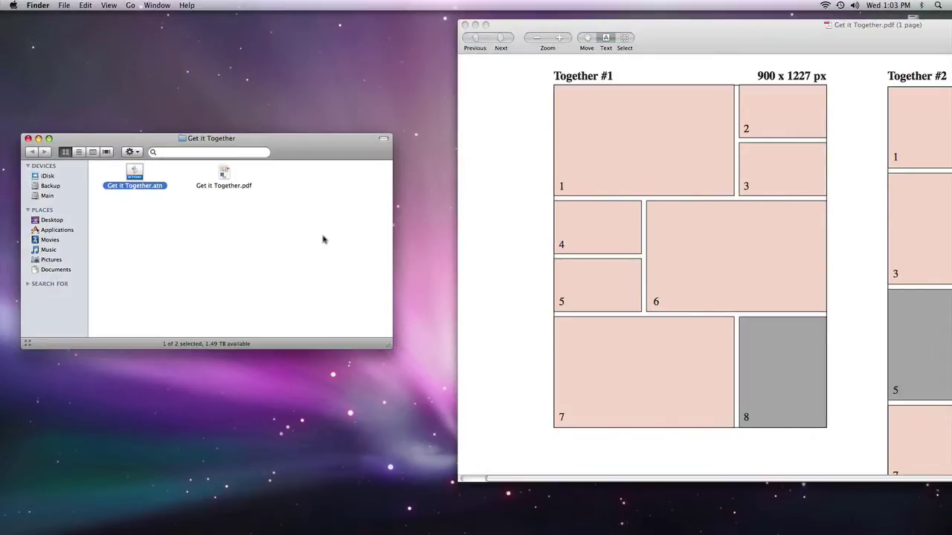
{"action": "key", "text": "super+w"}
{"action": "left_click", "coordinate": [343, 531]}
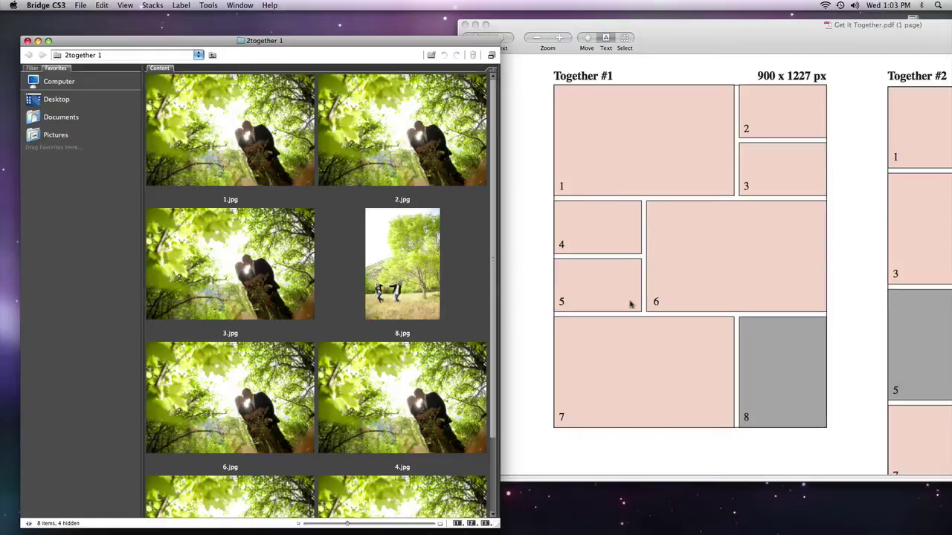
{"action": "left_click_drag", "start_coordinate": [740, 37], "coordinate": [729, 39]}
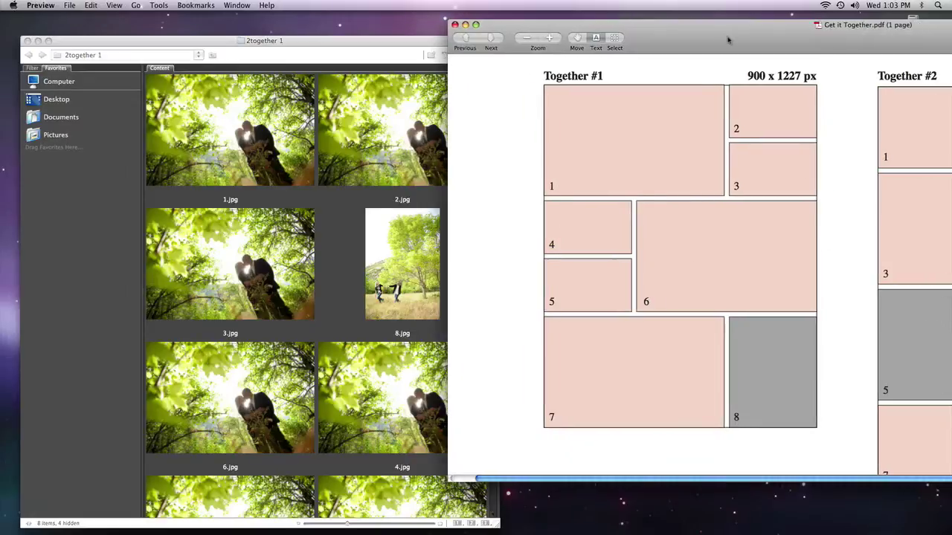
{"action": "left_click", "coordinate": [373, 47]}
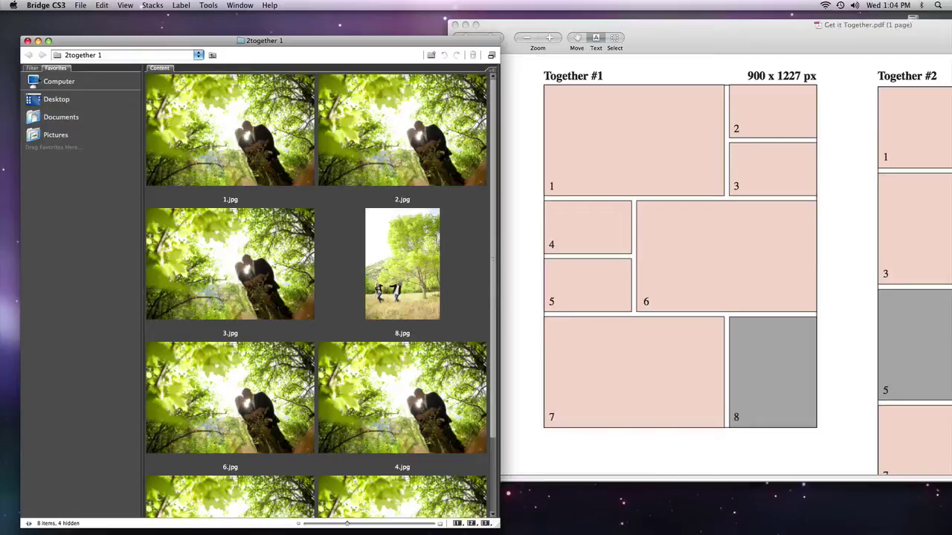
Show the filter options for the 2together 1 folder and set the photo sorting to Manually.
{"action": "left_click", "coordinate": [32, 68]}
{"action": "left_click", "coordinate": [237, 5]}
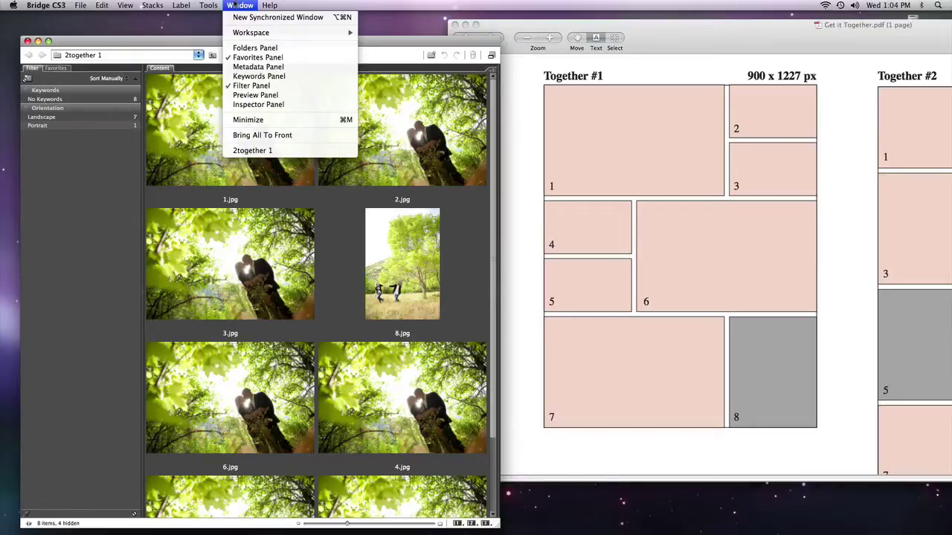
{"action": "left_click", "coordinate": [111, 78]}
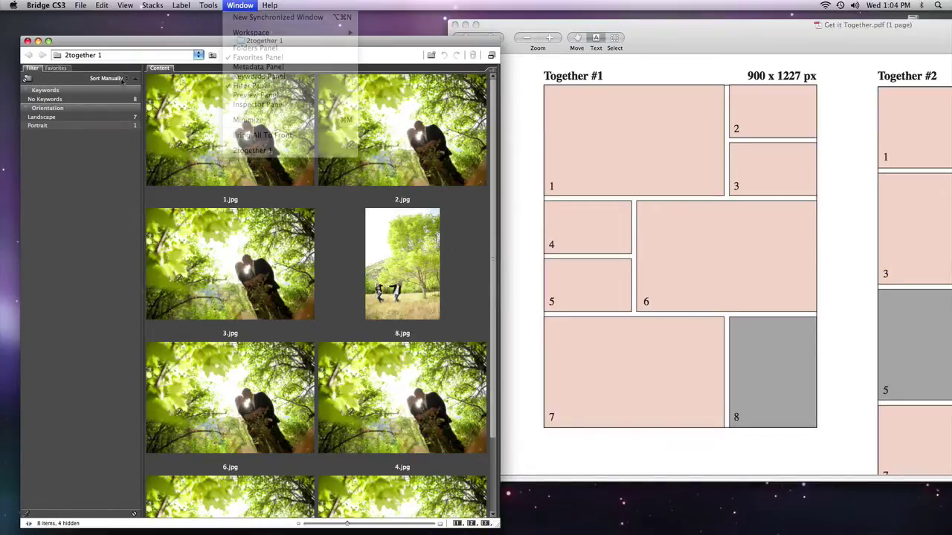
{"action": "left_click", "coordinate": [112, 78]}
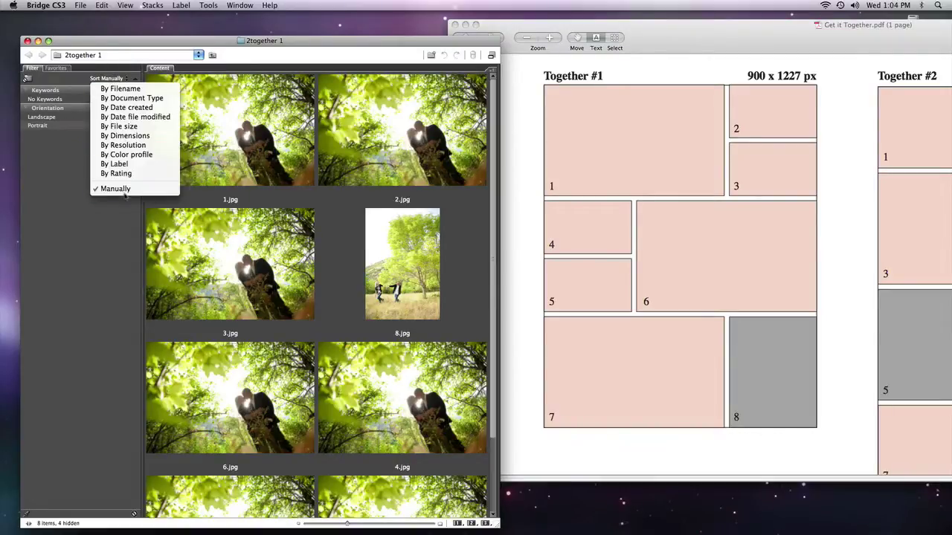
{"action": "left_click", "coordinate": [125, 189]}
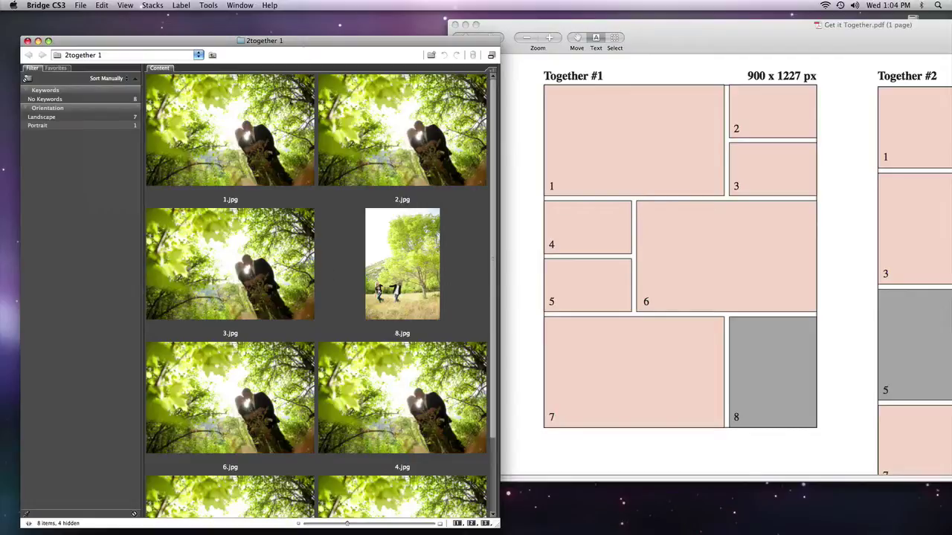
Compare the photo order with the Together #1 layout and move the vertical photo 8.jpg to the last place.
{"action": "left_click", "coordinate": [363, 138]}
{"action": "left_click", "coordinate": [294, 152]}
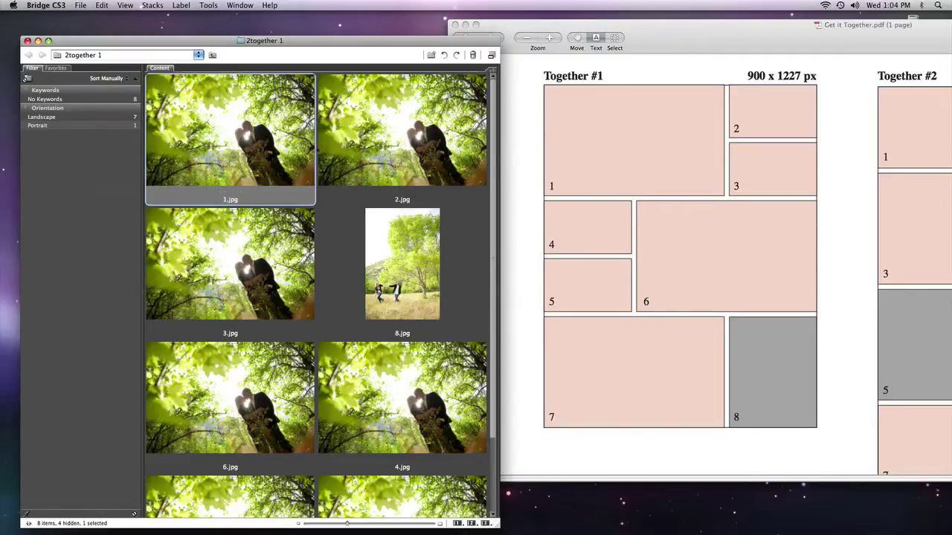
{"action": "left_click", "coordinate": [387, 151]}
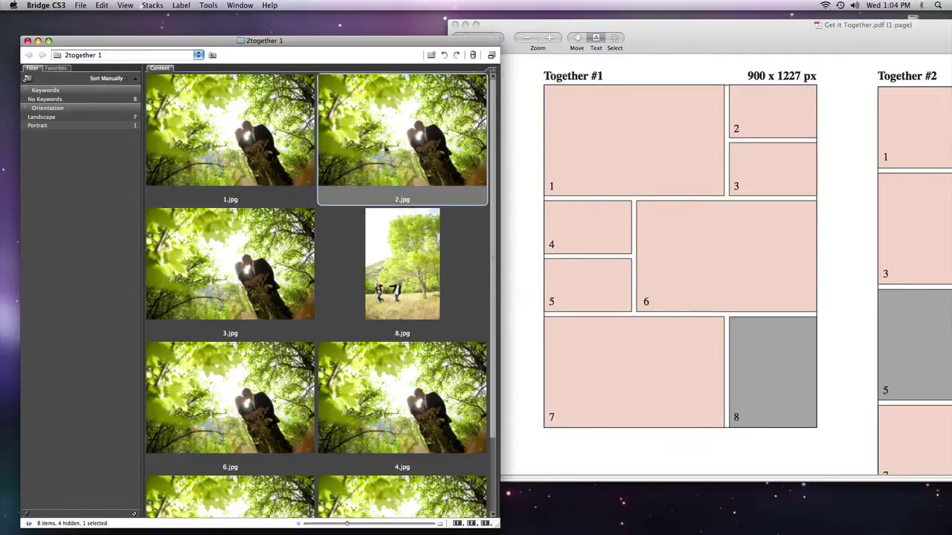
{"action": "left_click", "coordinate": [235, 257]}
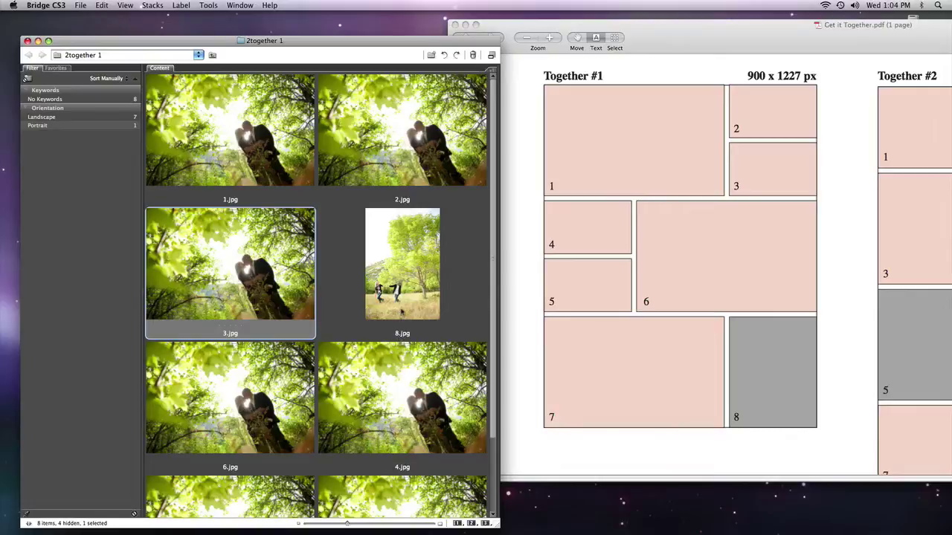
{"action": "left_click", "coordinate": [405, 279]}
{"action": "scroll", "coordinate": [380, 337], "scroll_direction": "down", "scroll_amount": 3}
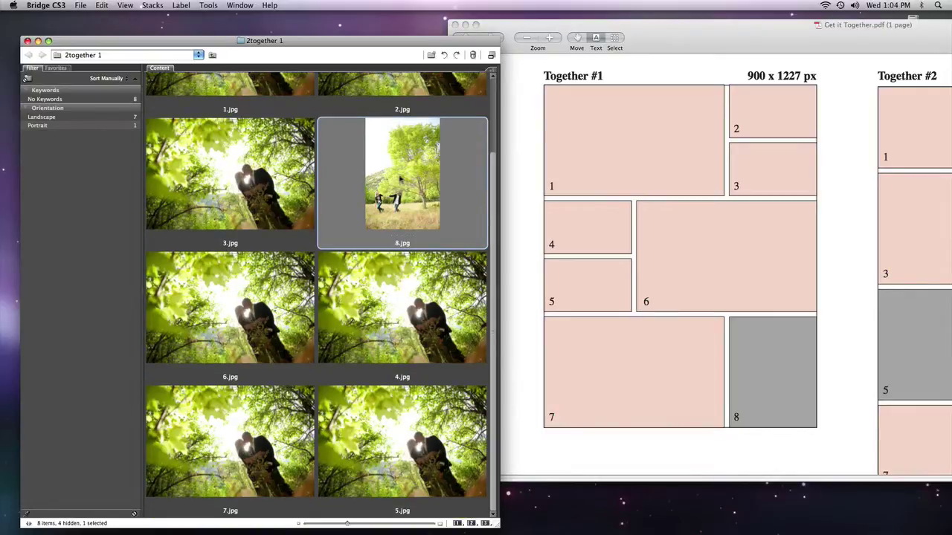
{"action": "left_click_drag", "start_coordinate": [399, 178], "coordinate": [463, 444]}
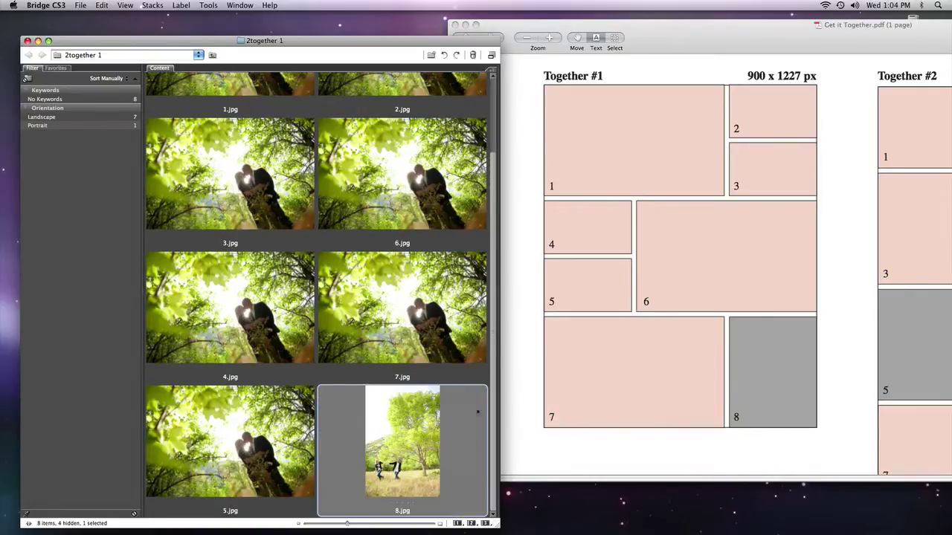
Move 7.jpg ahead of 4.jpg in the manual order and review the resulting photo sequence.
{"action": "left_click", "coordinate": [277, 445]}
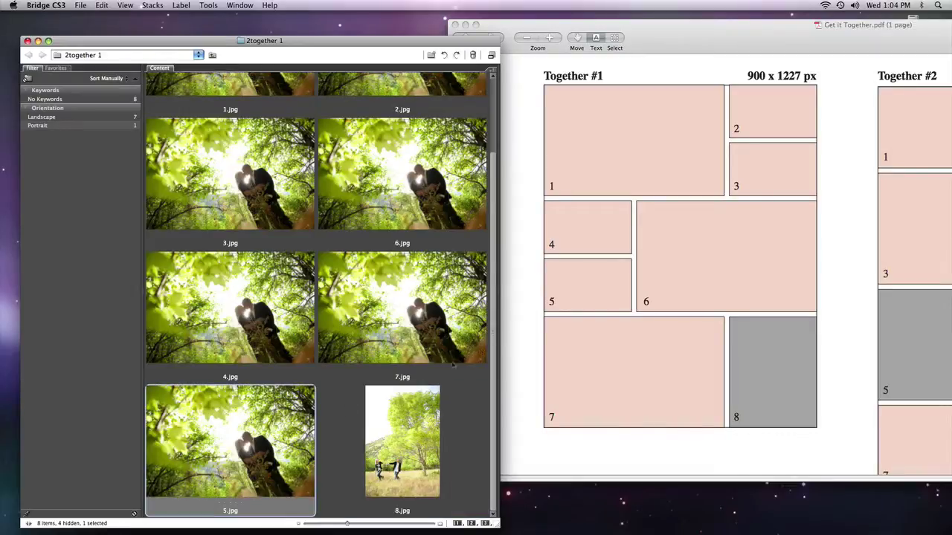
{"action": "left_click", "coordinate": [382, 335]}
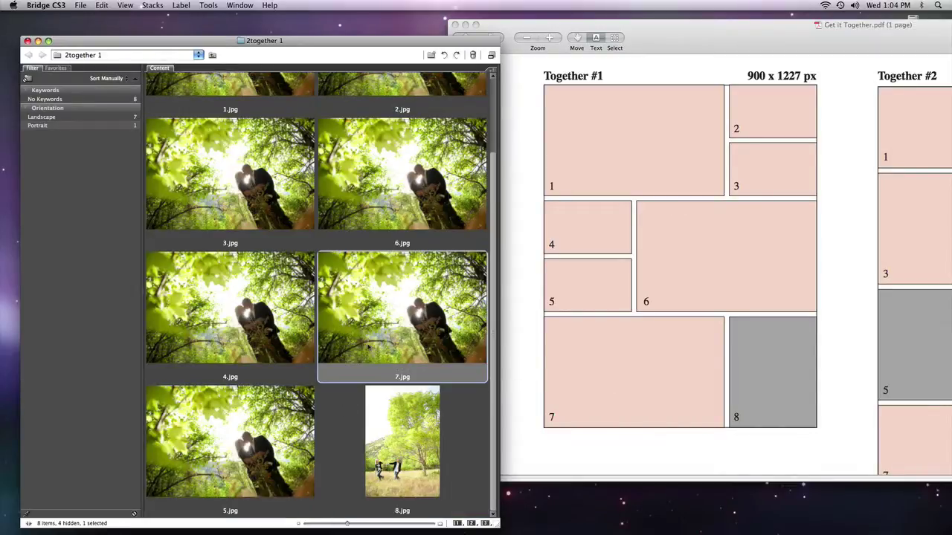
{"action": "left_click_drag", "start_coordinate": [414, 315], "coordinate": [197, 297]}
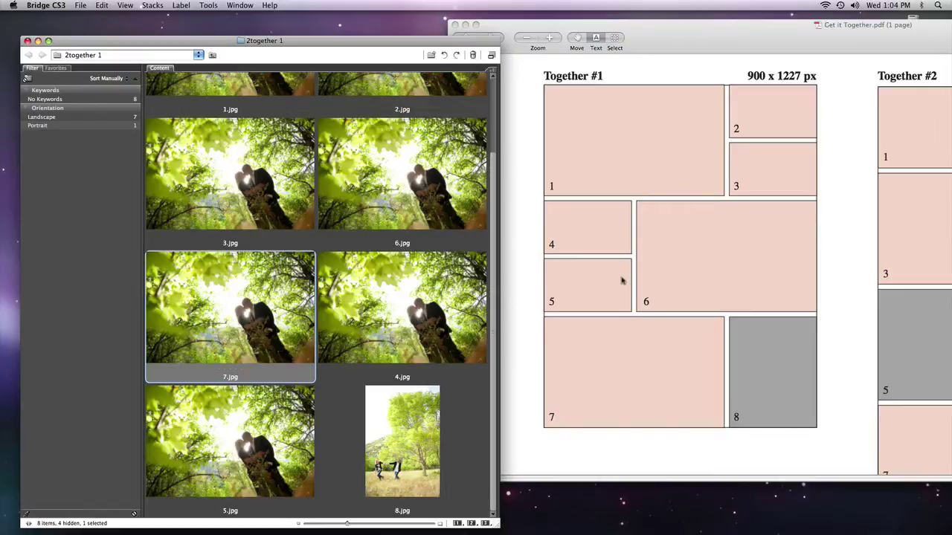
{"action": "left_click", "coordinate": [405, 185]}
{"action": "left_click", "coordinate": [292, 207]}
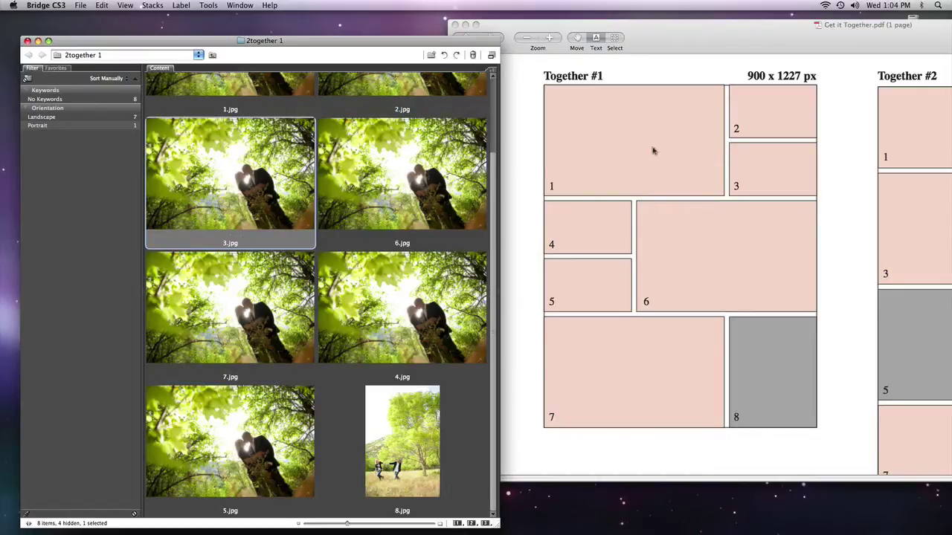
{"action": "scroll", "coordinate": [366, 199], "scroll_direction": "up", "scroll_amount": 3}
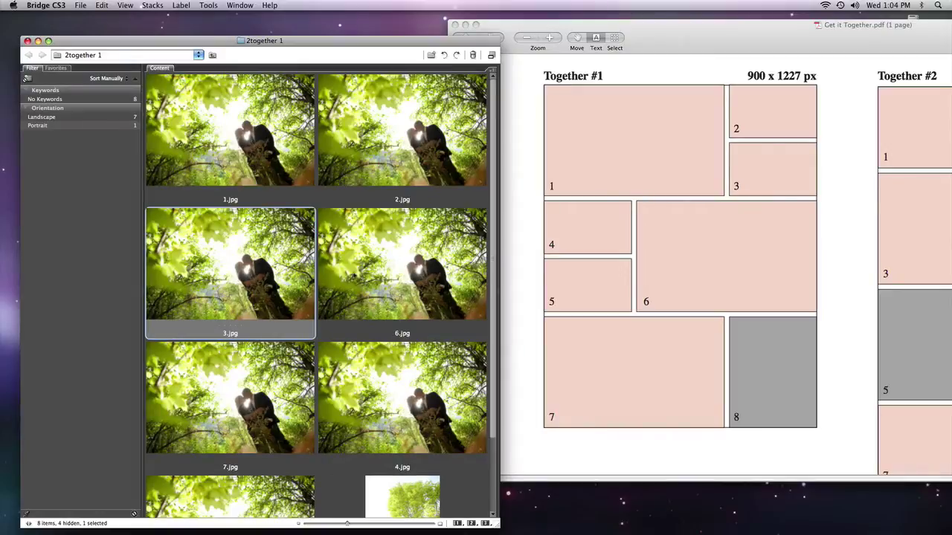
{"action": "scroll", "coordinate": [382, 372], "scroll_direction": "down", "scroll_amount": 5}
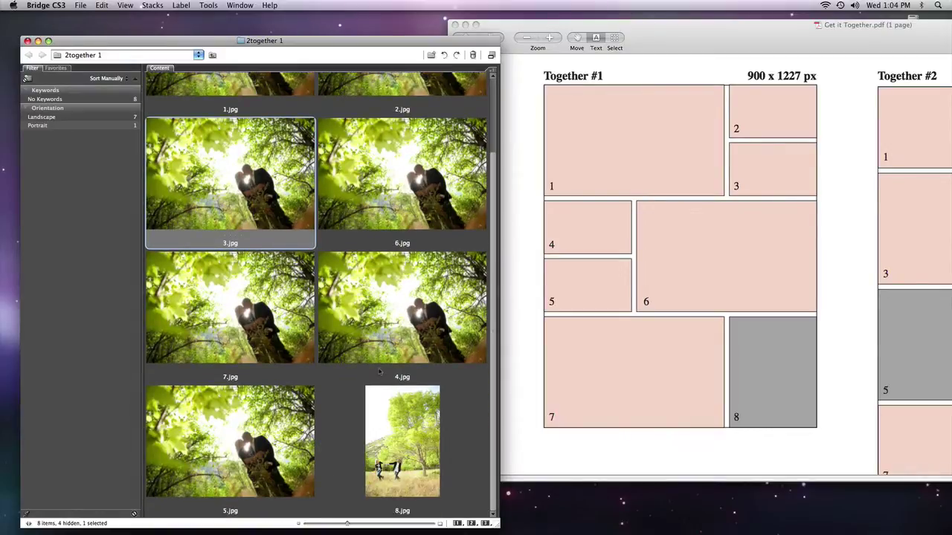
Select all eight photos in the 2together 1 folder and open them with Adobe Photoshop CS3.
{"action": "scroll", "coordinate": [380, 372], "scroll_direction": "up", "scroll_amount": 5}
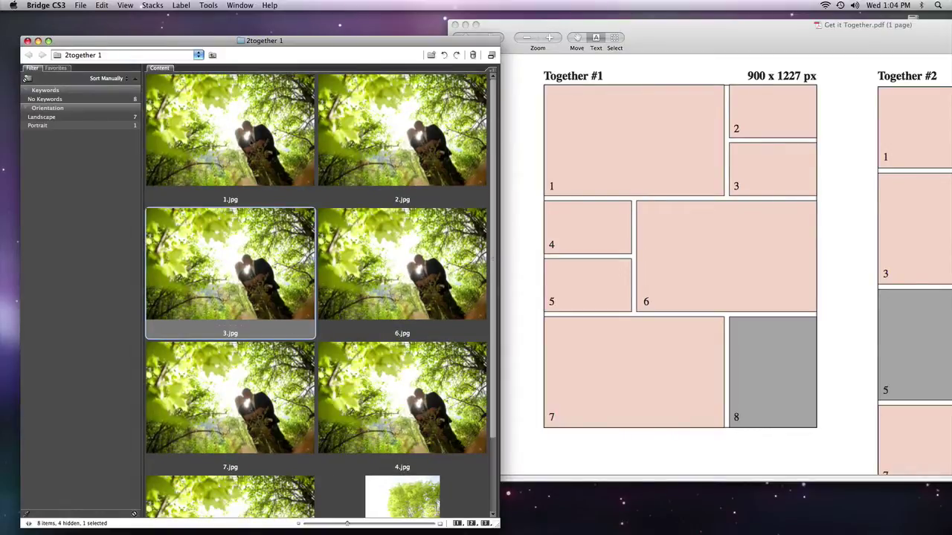
{"action": "left_click", "coordinate": [251, 143]}
{"action": "key", "text": "super+a"}
{"action": "right_click", "coordinate": [249, 140]}
{"action": "mouse_move", "coordinate": [274, 153]}
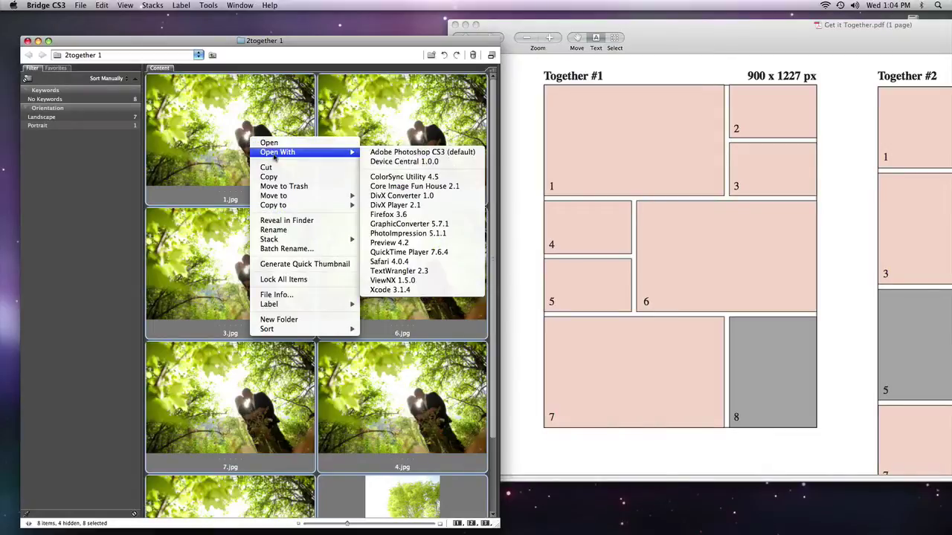
{"action": "left_click", "coordinate": [406, 152]}
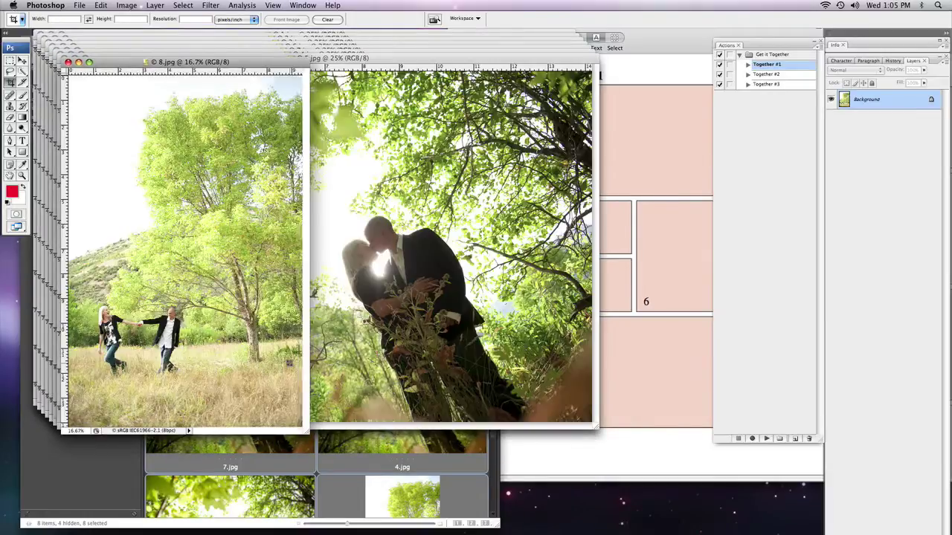
Set the Get it Together actions to Button Mode and run Together #1 on the open photos, dismissing the image resize.
{"action": "left_click", "coordinate": [673, 74]}
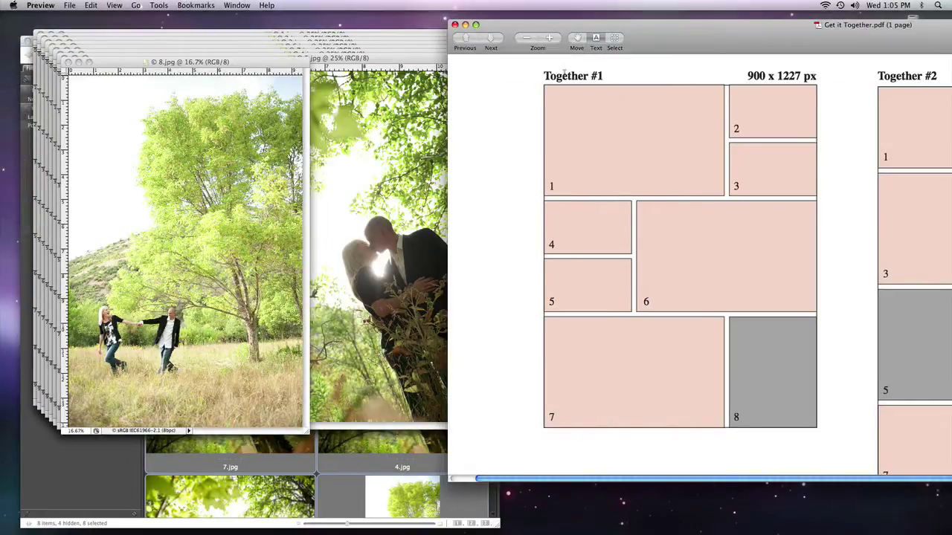
{"action": "key", "text": "super+Tab"}
{"action": "left_click", "coordinate": [766, 64]}
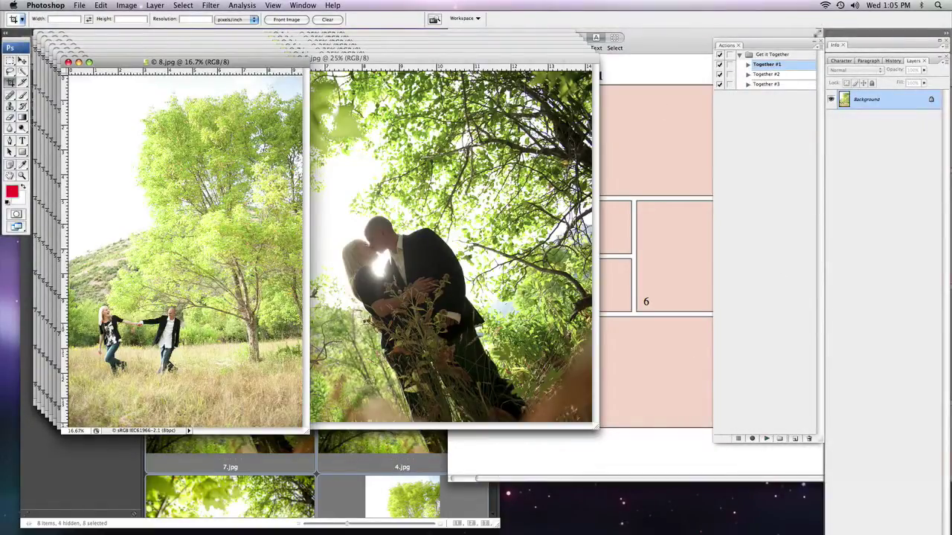
{"action": "left_click", "coordinate": [818, 48]}
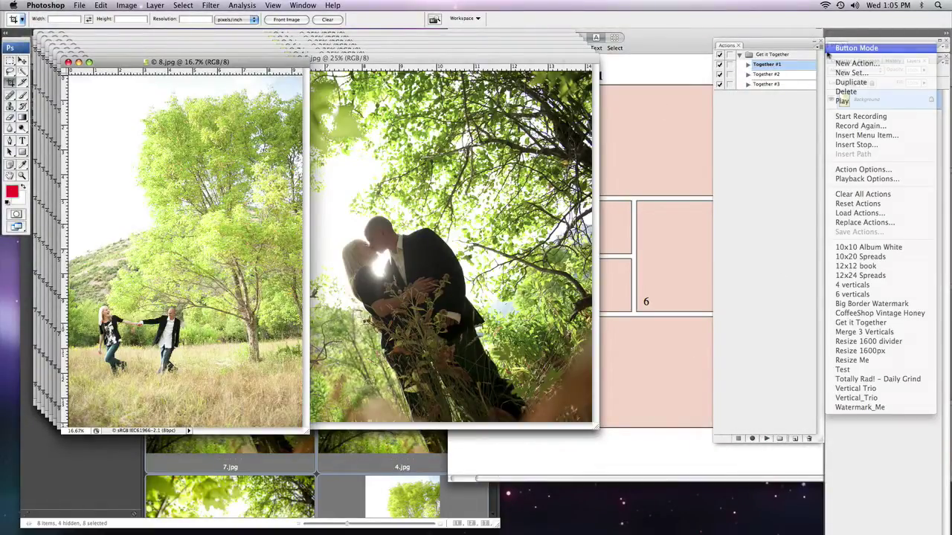
{"action": "left_click", "coordinate": [826, 54]}
{"action": "left_click", "coordinate": [792, 59]}
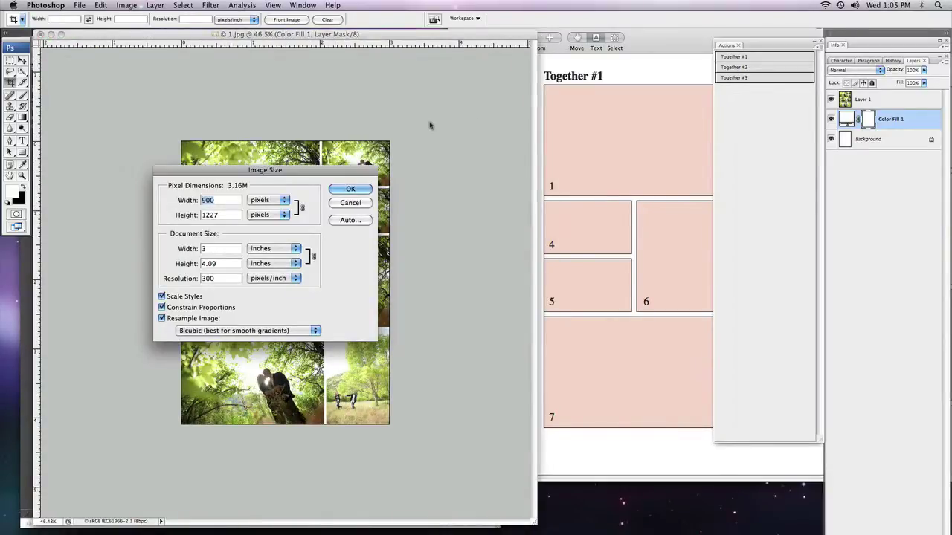
{"action": "left_click", "coordinate": [357, 203]}
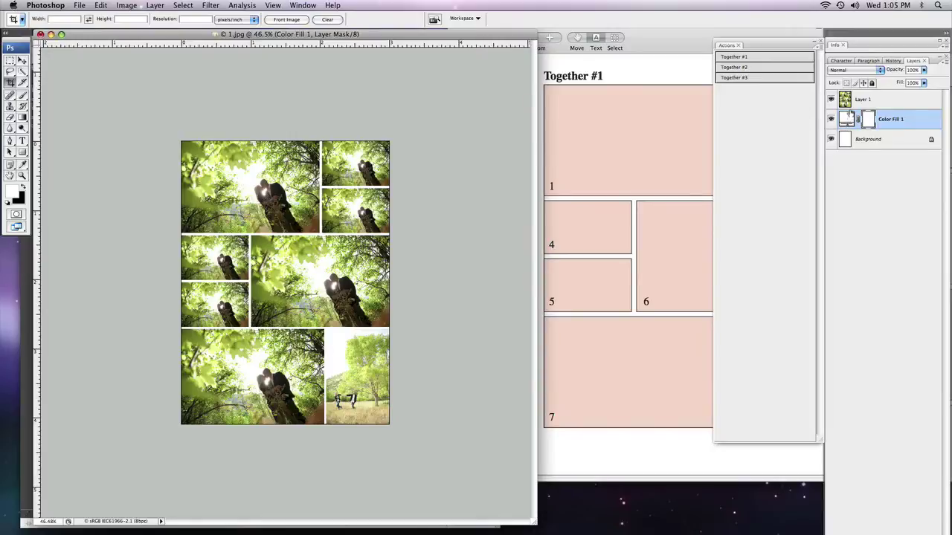
Try different border colours on the collage's Color Fill 1 layer and restore it to white (ffffff).
{"action": "left_click", "coordinate": [861, 105]}
{"action": "double_click", "coordinate": [848, 119]}
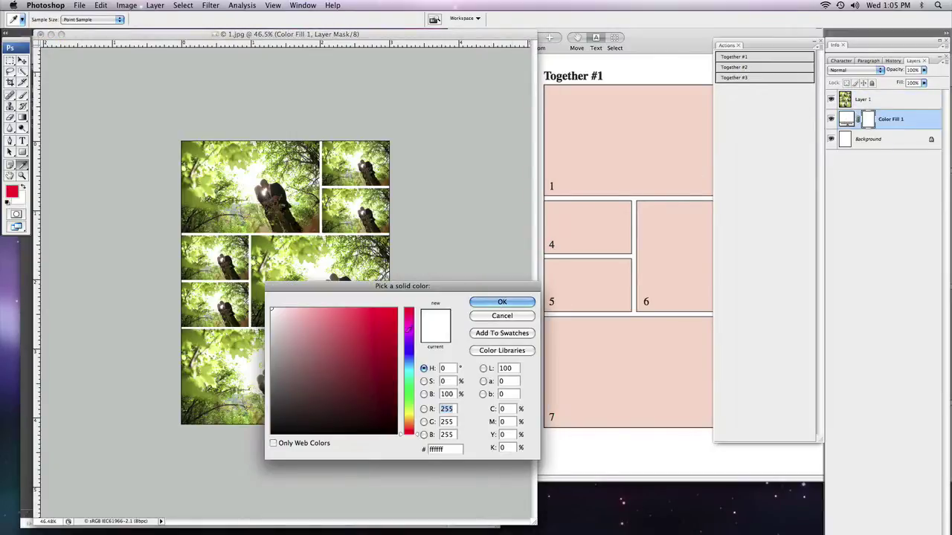
{"action": "left_click", "coordinate": [336, 351]}
{"action": "mouse_move", "coordinate": [342, 378]}
{"action": "left_mouse_down"}
{"action": "mouse_move", "coordinate": [274, 309]}
{"action": "mouse_move", "coordinate": [300, 357]}
{"action": "mouse_move", "coordinate": [216, 438]}
{"action": "mouse_move", "coordinate": [335, 336]}
{"action": "mouse_move", "coordinate": [373, 331]}
{"action": "left_mouse_up"}
{"action": "double_click", "coordinate": [442, 450]}
{"action": "type", "text": "abc25f"}
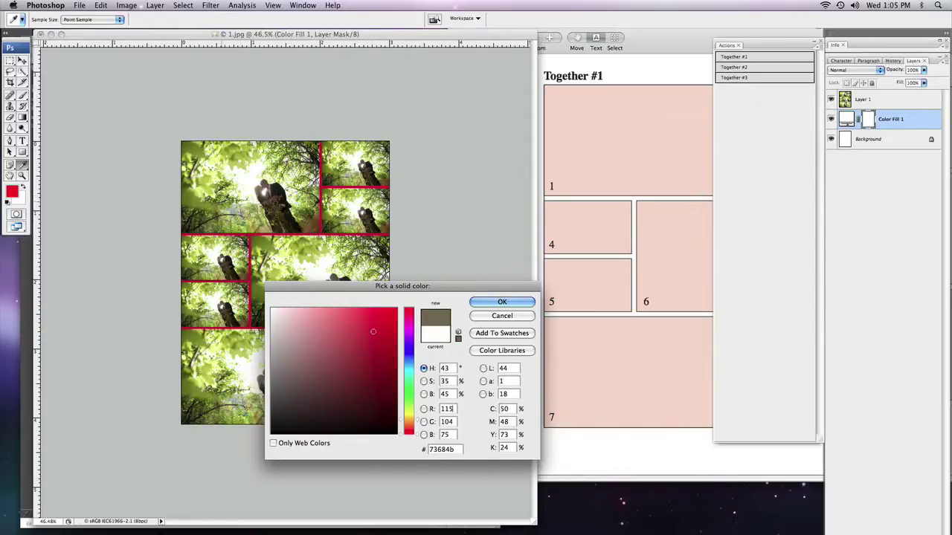
{"action": "type", "text": "ffffff"}
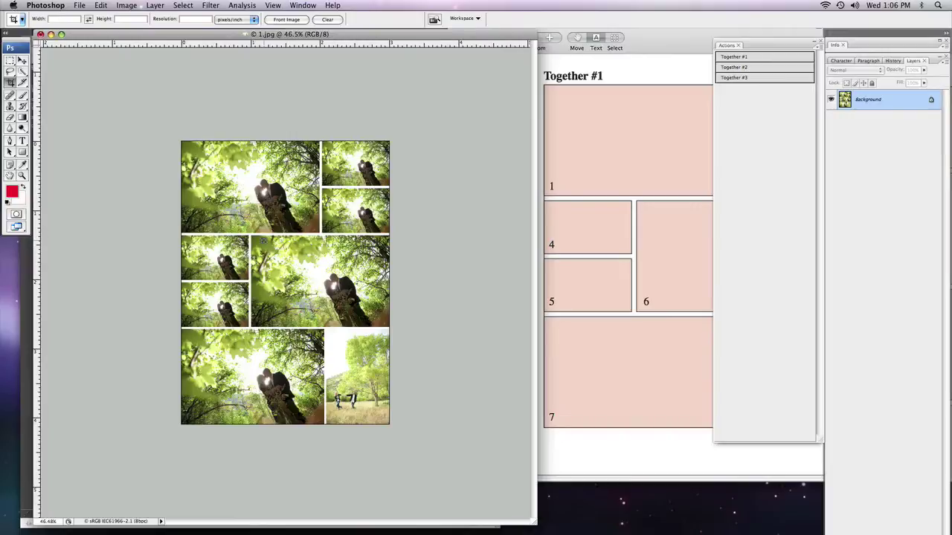
Close the Together #1 collage without saving and open the 3together 2 folder on the Desktop in Bridge.
{"action": "left_click", "coordinate": [465, 167]}
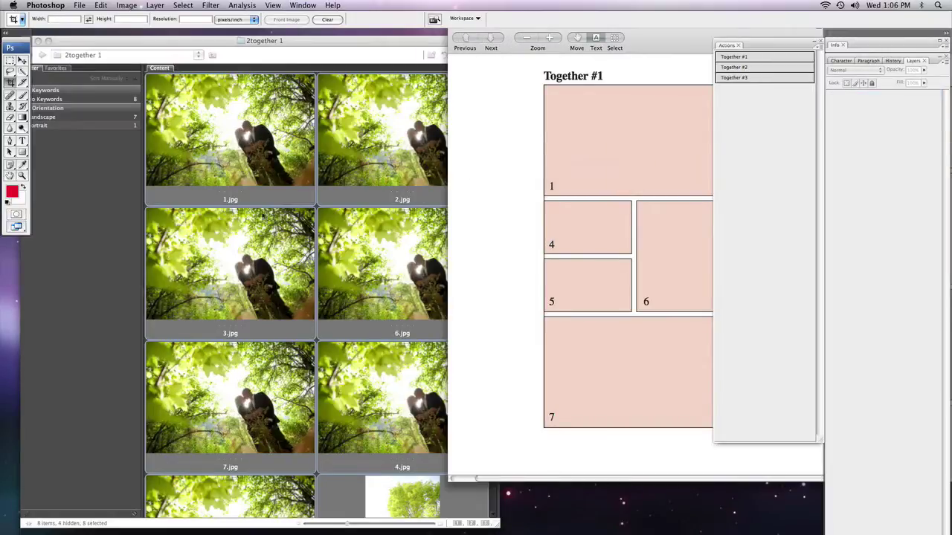
{"action": "left_click", "coordinate": [64, 68]}
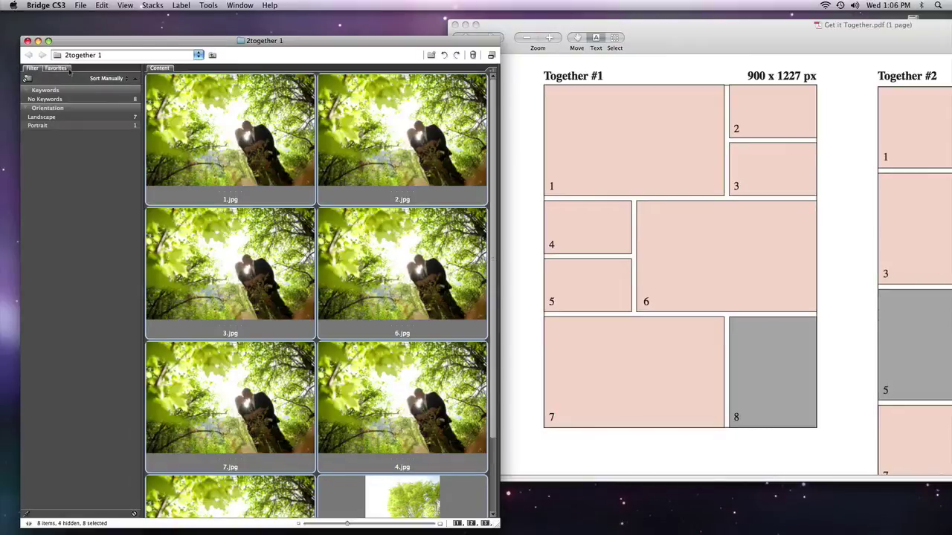
{"action": "left_click", "coordinate": [59, 99]}
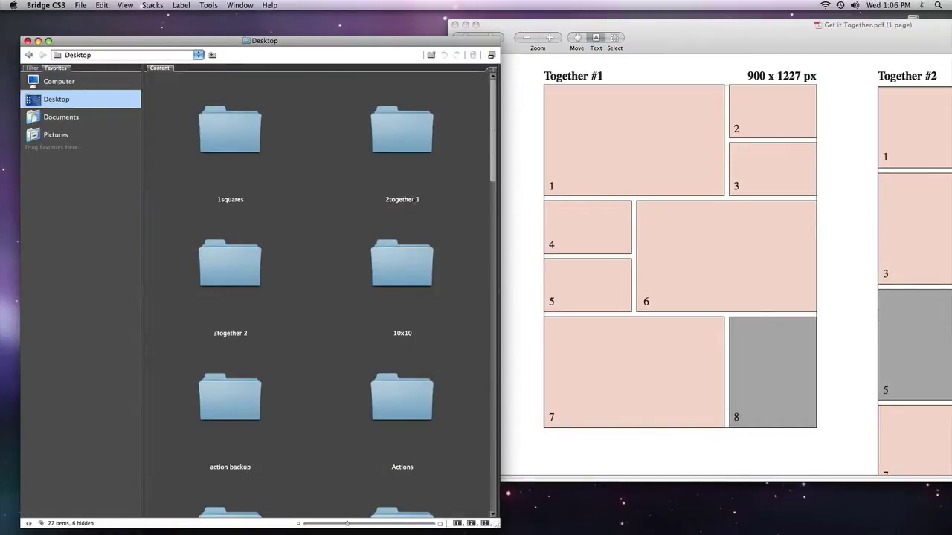
{"action": "left_click", "coordinate": [416, 134]}
{"action": "left_click", "coordinate": [219, 266]}
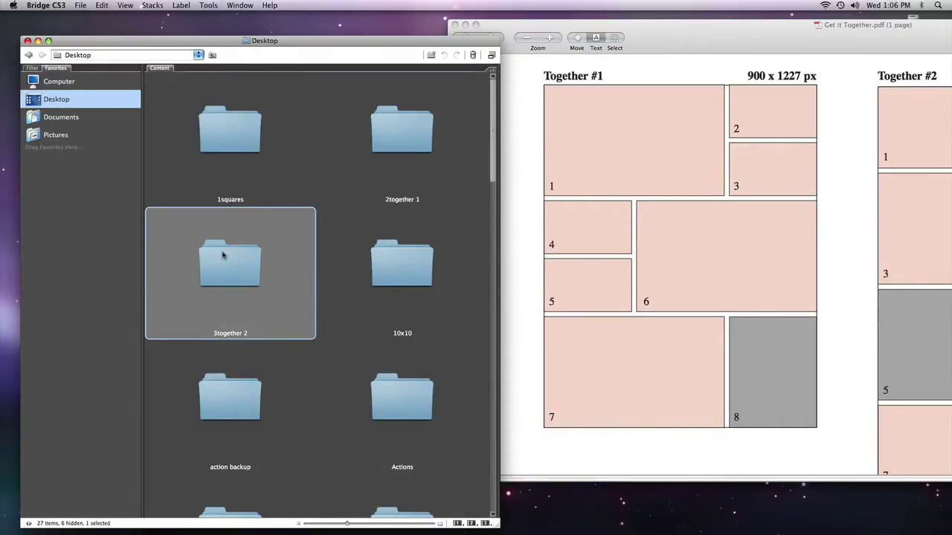
{"action": "double_click", "coordinate": [223, 255]}
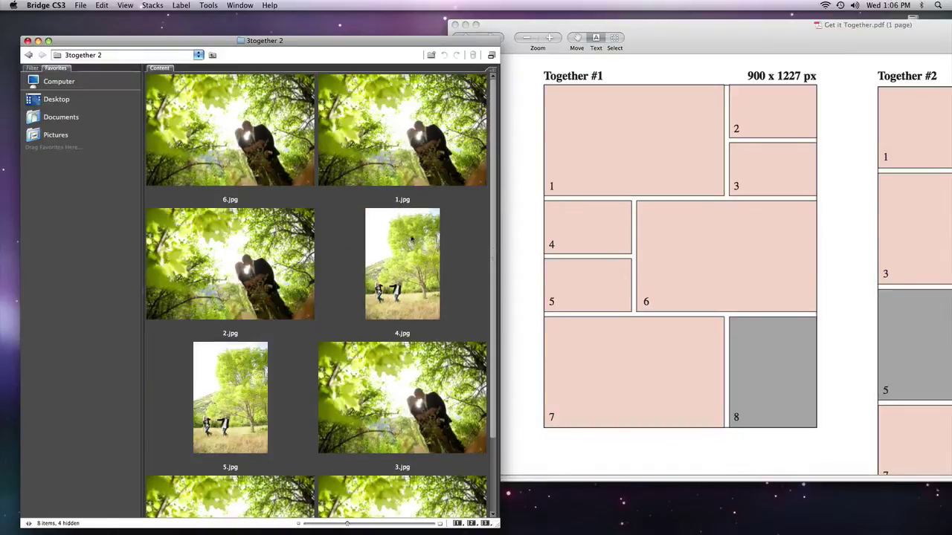
Reposition the Get it Together PDF guide so the Together #2 layout is in view, and return to Bridge.
{"action": "left_click", "coordinate": [411, 238]}
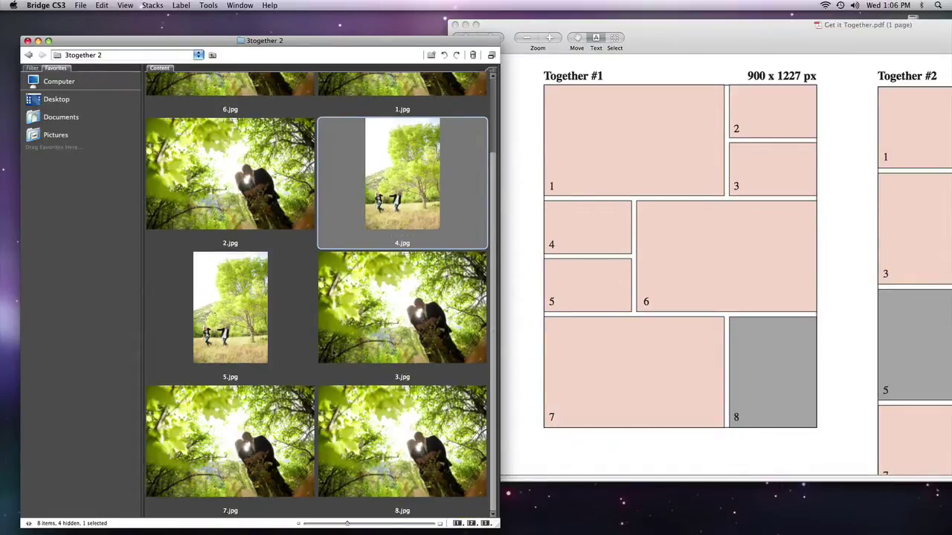
{"action": "left_click", "coordinate": [741, 192]}
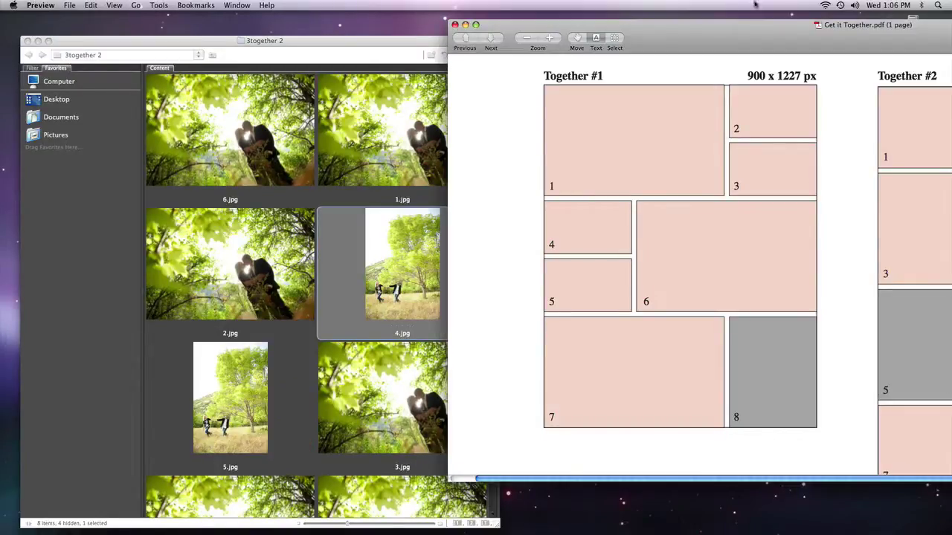
{"action": "double_click", "coordinate": [759, 36]}
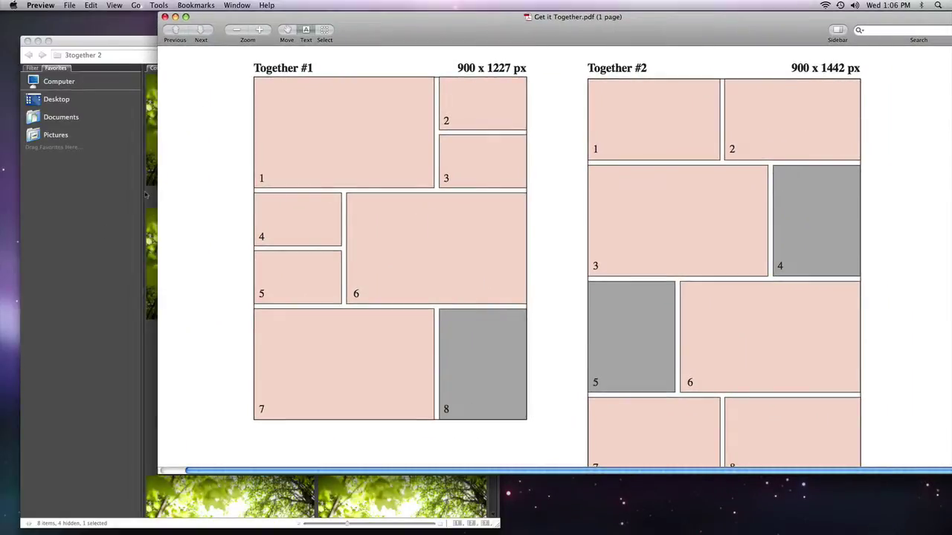
{"action": "left_click", "coordinate": [146, 195]}
Compare the photo order in 3together 2, including the vertical photos 4.jpg and 5.jpg, with the Together #2 layout slots.
{"action": "left_click", "coordinate": [264, 136]}
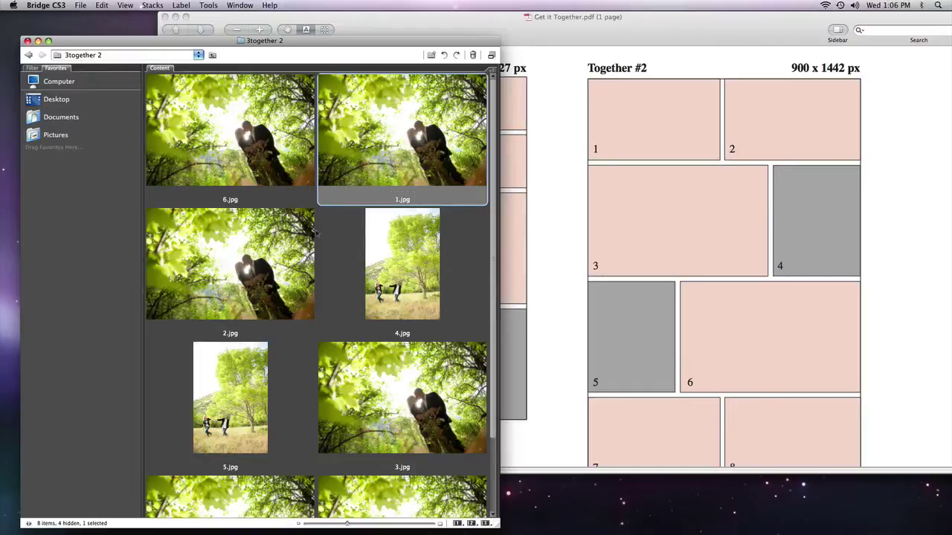
{"action": "key", "text": "Down"}
{"action": "left_click", "coordinate": [386, 277]}
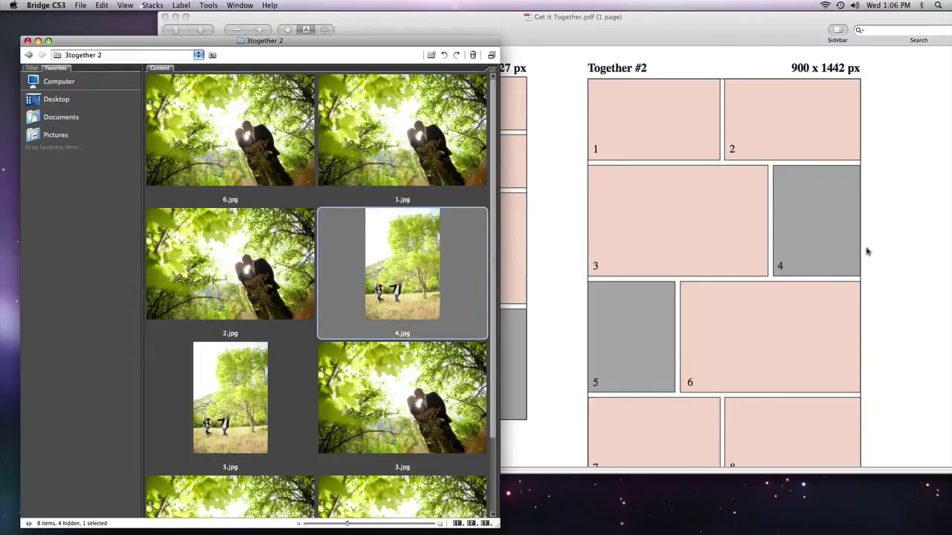
{"action": "scroll", "coordinate": [729, 285], "scroll_direction": "down", "scroll_amount": 3}
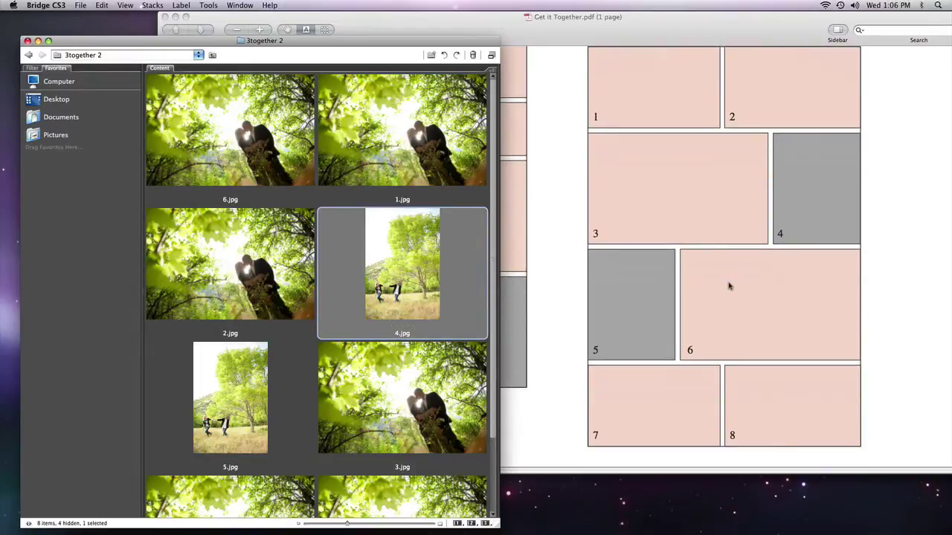
{"action": "key", "text": "Right"}
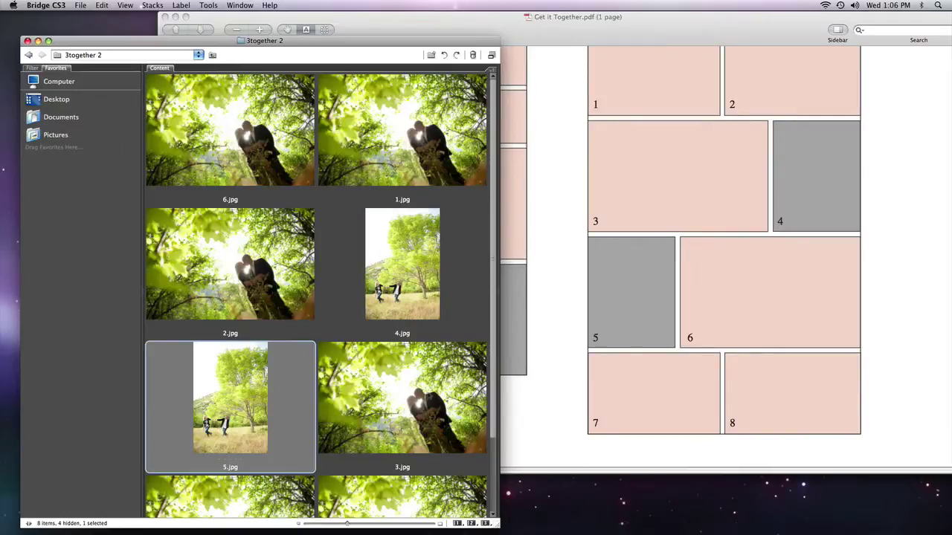
{"action": "left_click", "coordinate": [428, 398]}
{"action": "scroll", "coordinate": [428, 398], "scroll_direction": "down", "scroll_amount": 2}
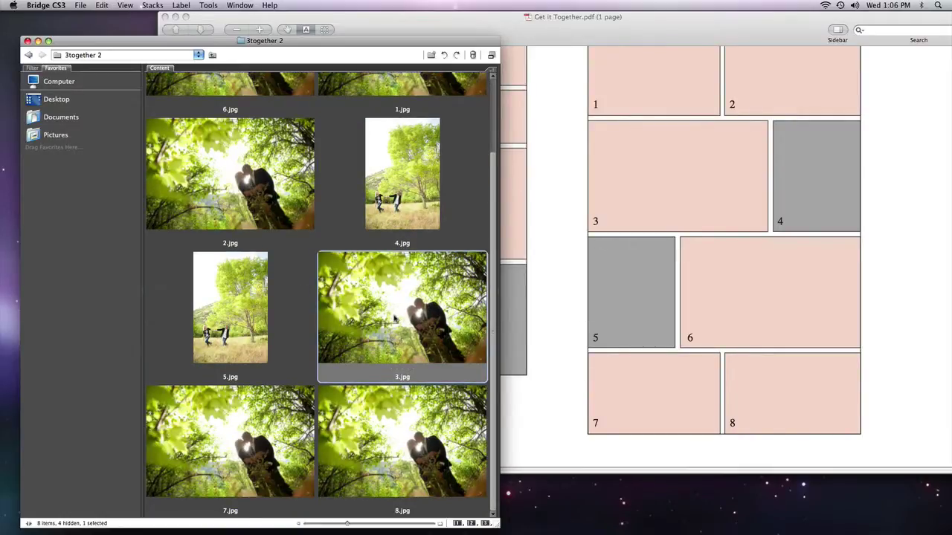
Select all photos in the 3together 2 folder and open them with Photoshop.
{"action": "key", "text": "super+a"}
{"action": "right_click", "coordinate": [381, 298]}
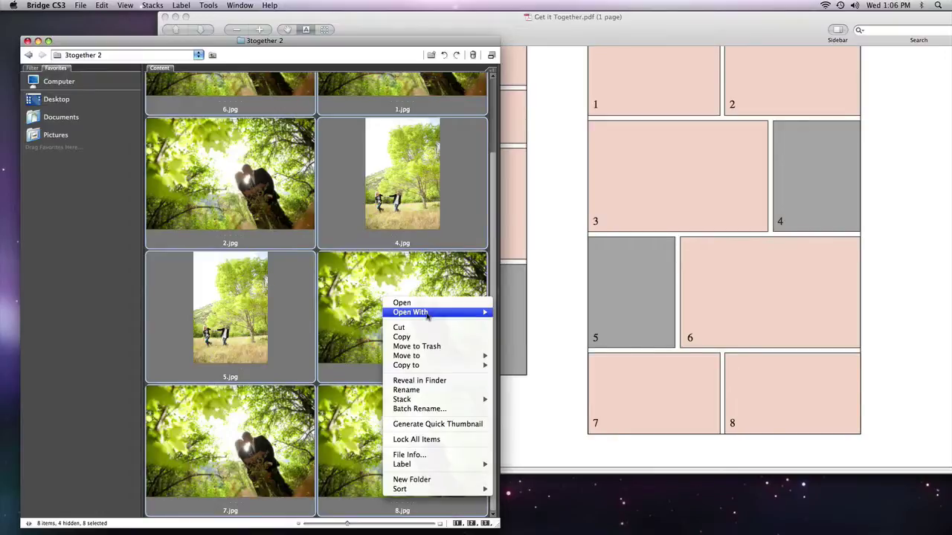
{"action": "mouse_move", "coordinate": [427, 314]}
{"action": "left_click", "coordinate": [587, 314]}
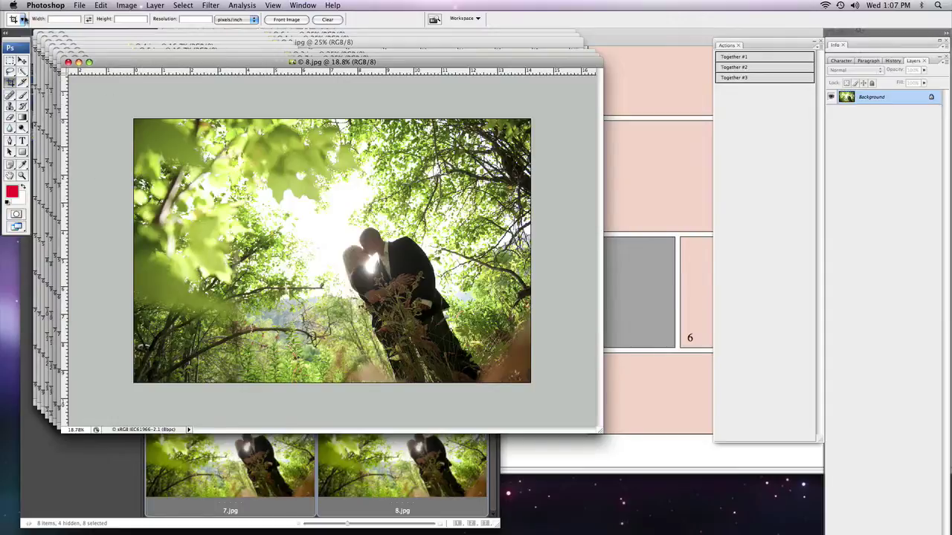
{"action": "left_click", "coordinate": [323, 23]}
{"action": "left_click_drag", "start_coordinate": [114, 104], "coordinate": [570, 421]}
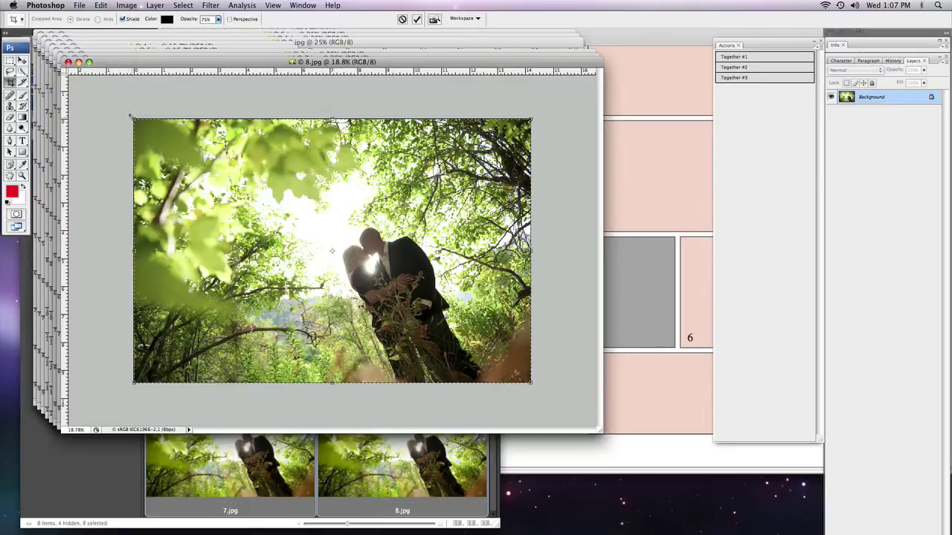
{"action": "left_click_drag", "start_coordinate": [131, 117], "coordinate": [235, 186]}
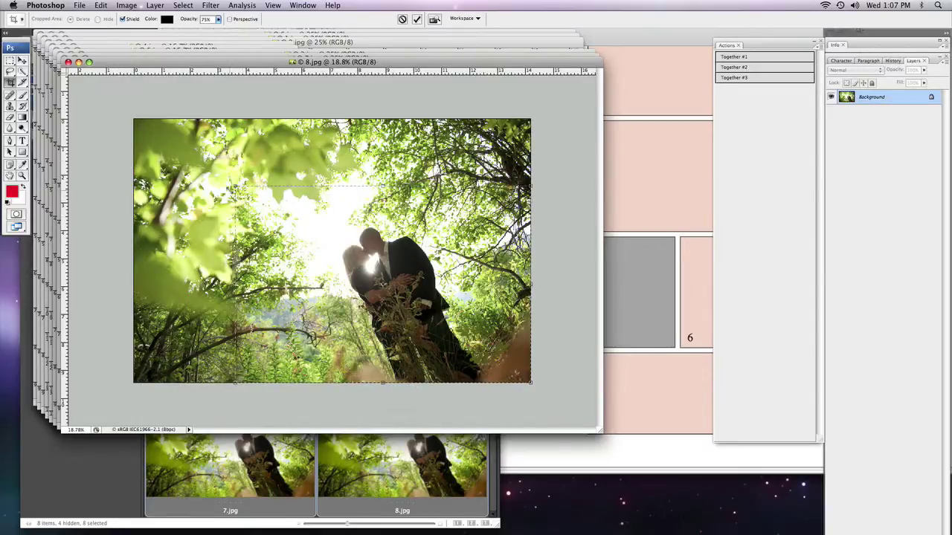
{"action": "left_click_drag", "start_coordinate": [318, 228], "coordinate": [263, 184]}
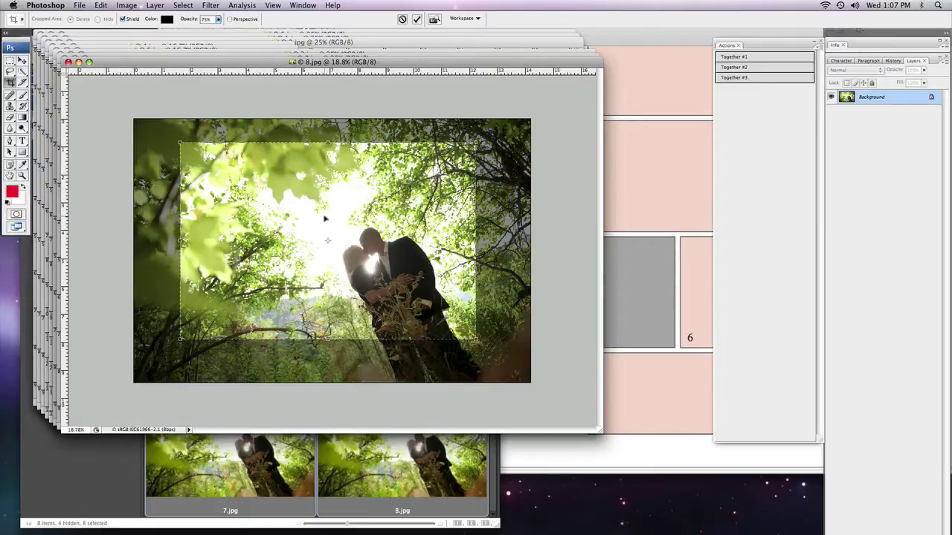
{"action": "key", "text": "Escape"}
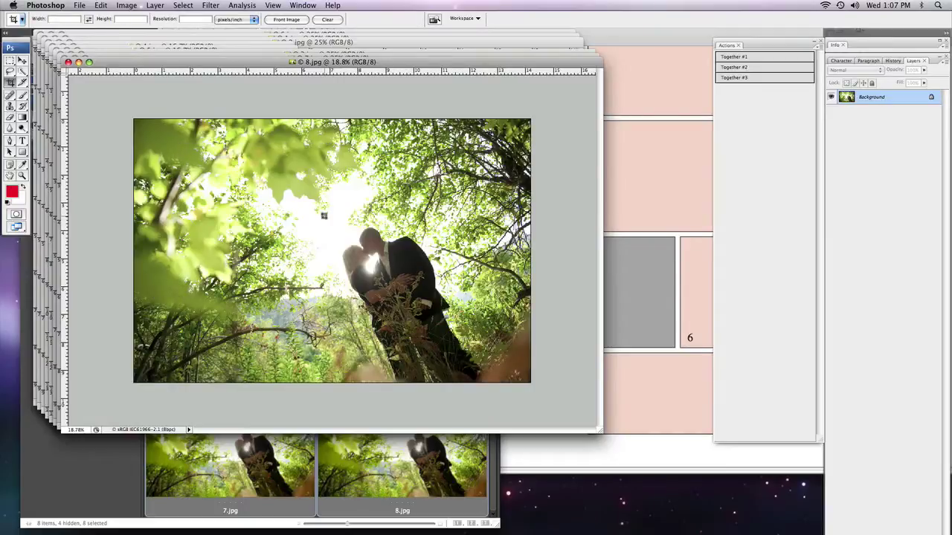
Check the layouts in the PDF guide and run the Together #2 action on the open photos in Photoshop.
{"action": "left_click", "coordinate": [633, 104]}
{"action": "scroll", "coordinate": [606, 182], "scroll_direction": "up", "scroll_amount": 5}
{"action": "scroll", "coordinate": [606, 183], "scroll_direction": "down", "scroll_amount": 1}
{"action": "scroll", "coordinate": [607, 183], "scroll_direction": "down", "scroll_amount": 1}
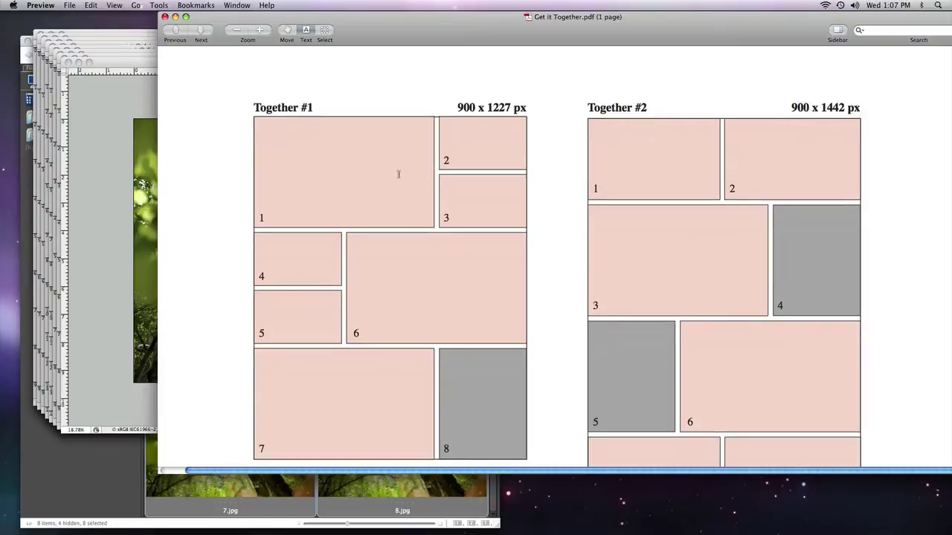
{"action": "left_click", "coordinate": [126, 237]}
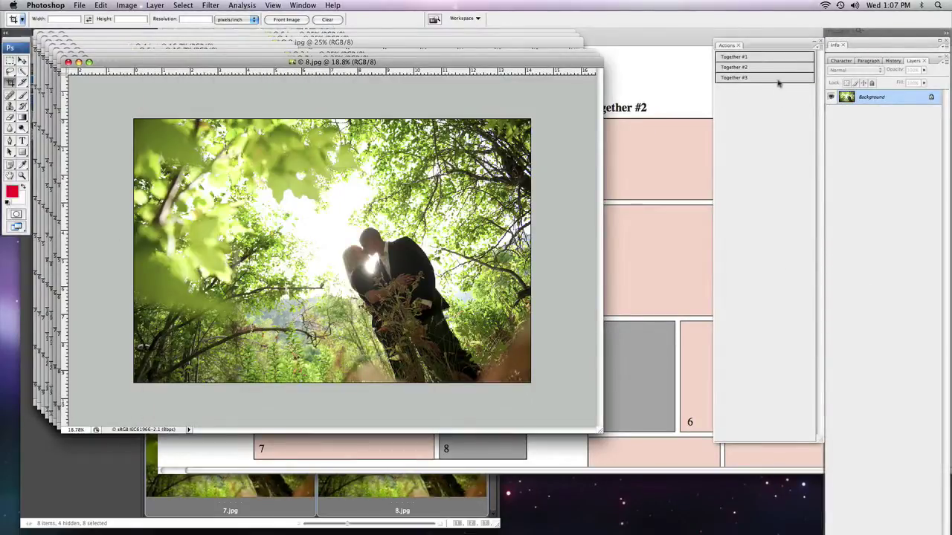
{"action": "left_click", "coordinate": [773, 68]}
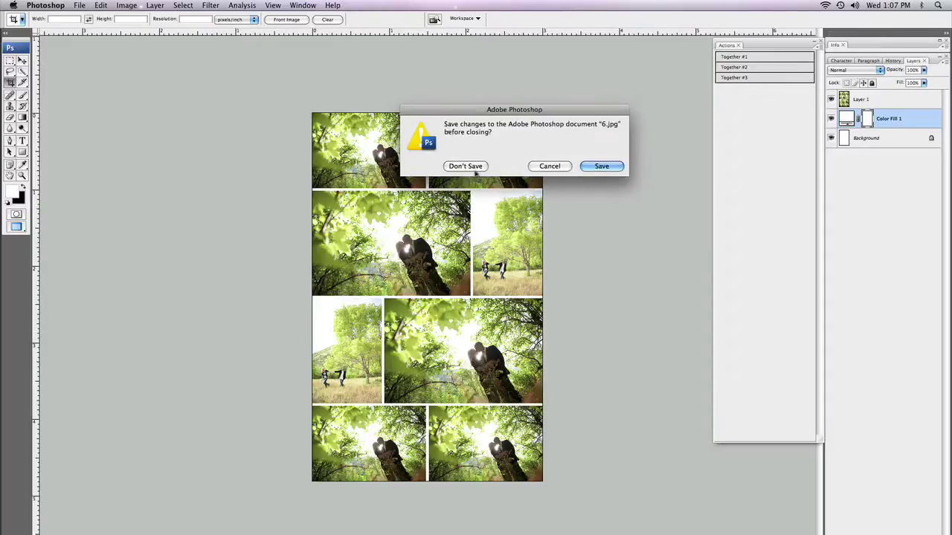
Close the Together #2 collage without saving and go to the Pictures folder in Bridge.
{"action": "left_click", "coordinate": [478, 167]}
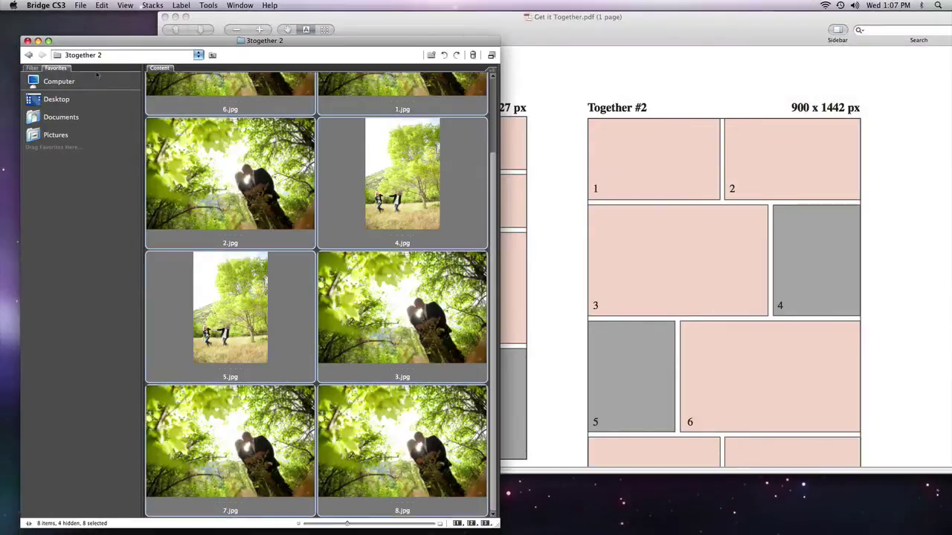
{"action": "left_click", "coordinate": [53, 81]}
{"action": "left_click", "coordinate": [62, 131]}
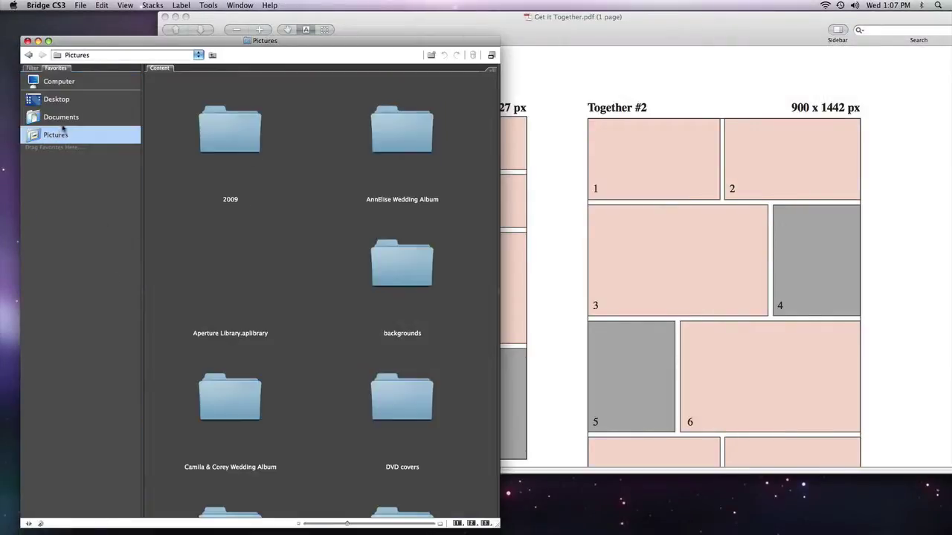
Open the 1squares folder from the Desktop and rearrange its photos so that 2.jpg and 1.jpg follow 9.jpg.
{"action": "left_click", "coordinate": [63, 119]}
{"action": "left_click", "coordinate": [69, 136]}
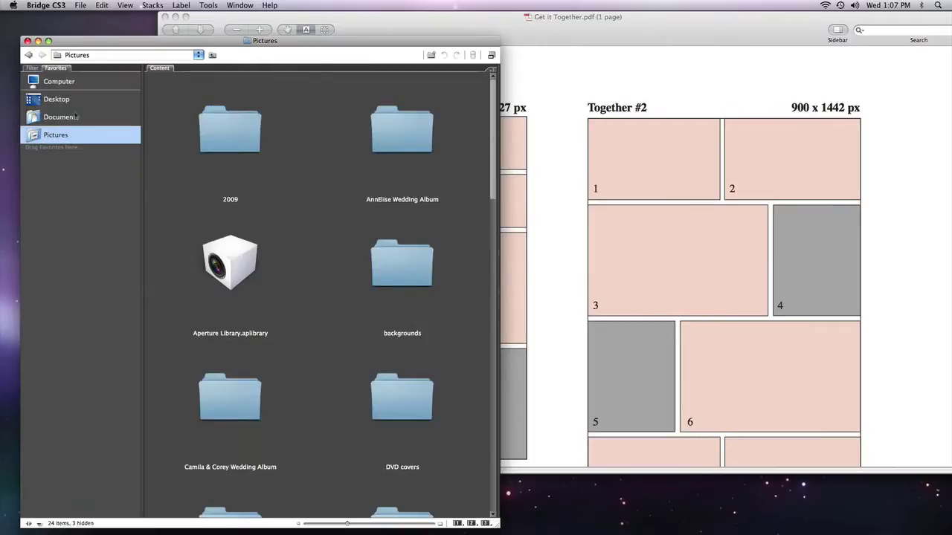
{"action": "left_click", "coordinate": [60, 100]}
{"action": "double_click", "coordinate": [244, 139]}
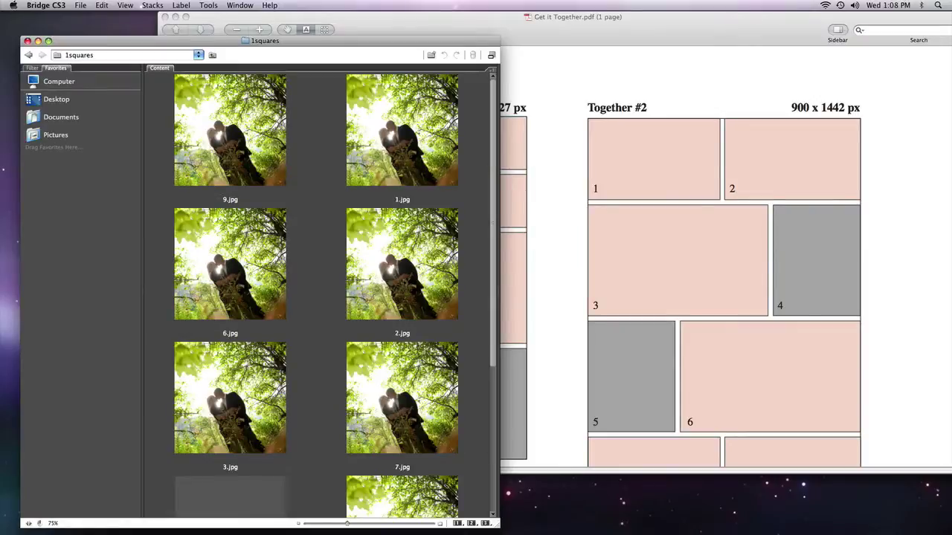
{"action": "left_click_drag", "start_coordinate": [375, 271], "coordinate": [215, 252]}
{"action": "left_click_drag", "start_coordinate": [348, 180], "coordinate": [256, 249]}
Show the Together #3 layout of the PDF guide beside Bridge and resize the Bridge window to three columns of thumbnails.
{"action": "left_click", "coordinate": [614, 268]}
{"action": "scroll", "coordinate": [616, 269], "scroll_direction": "down", "scroll_amount": 10}
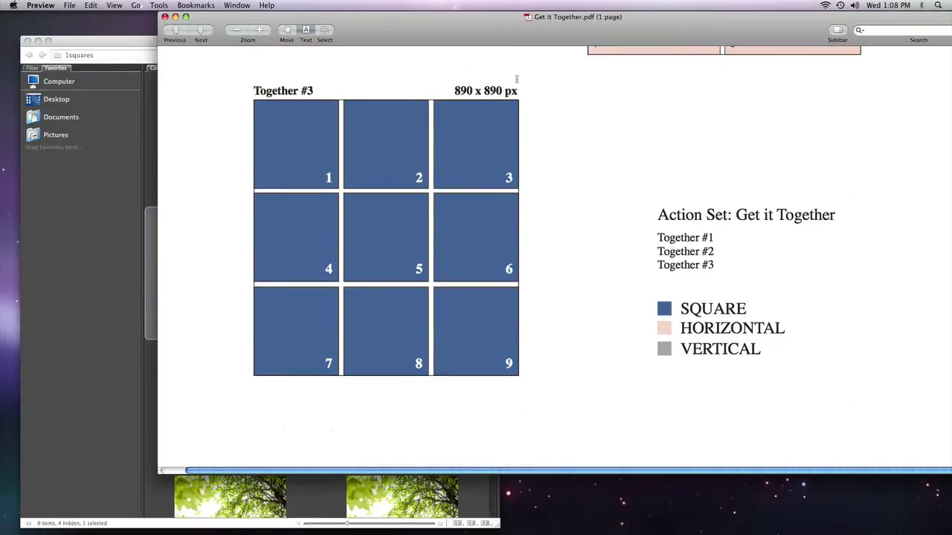
{"action": "left_click_drag", "start_coordinate": [518, 38], "coordinate": [840, 39]}
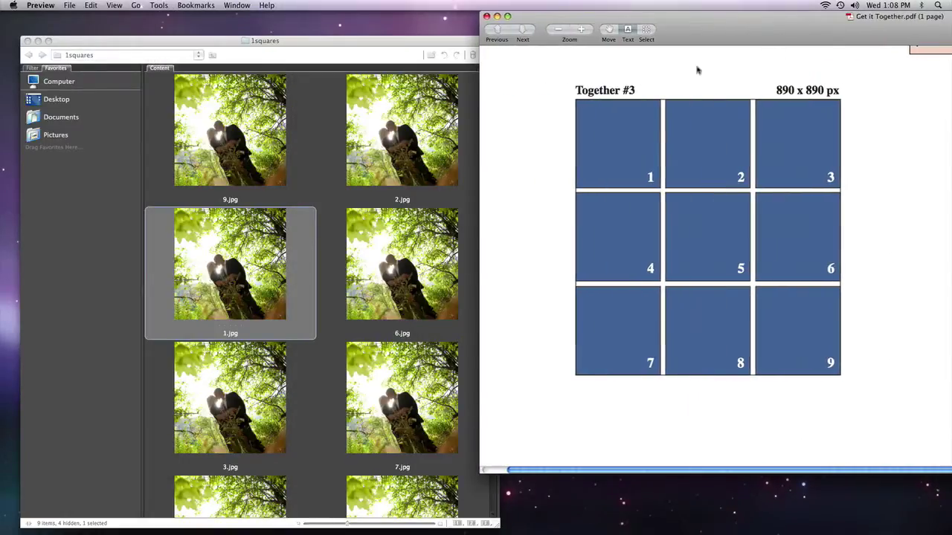
{"action": "left_click", "coordinate": [374, 133]}
{"action": "left_click_drag", "start_coordinate": [492, 518], "coordinate": [511, 478]}
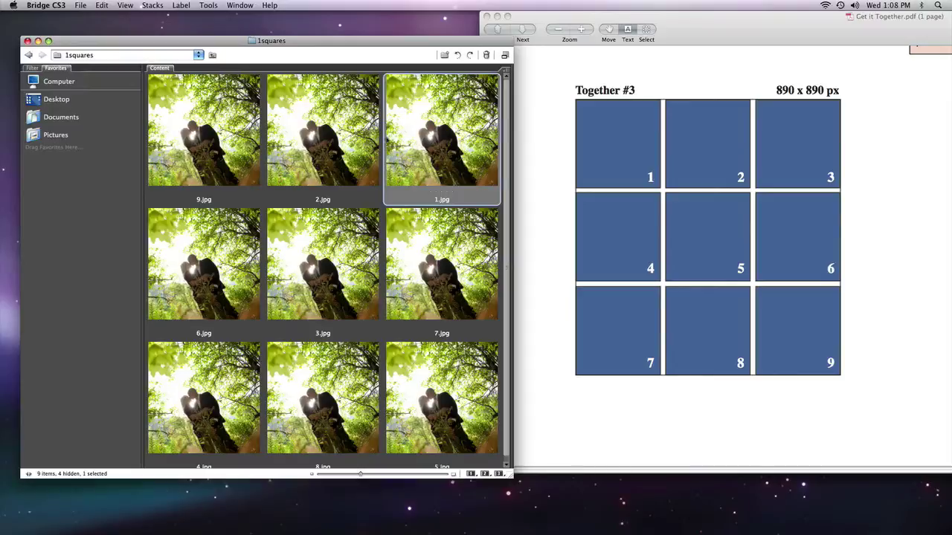
Move 3.jpg to the first position in the 1squares folder.
{"action": "left_click", "coordinate": [318, 126]}
{"action": "left_click", "coordinate": [223, 128]}
{"action": "left_click_drag", "start_coordinate": [311, 246], "coordinate": [160, 130]}
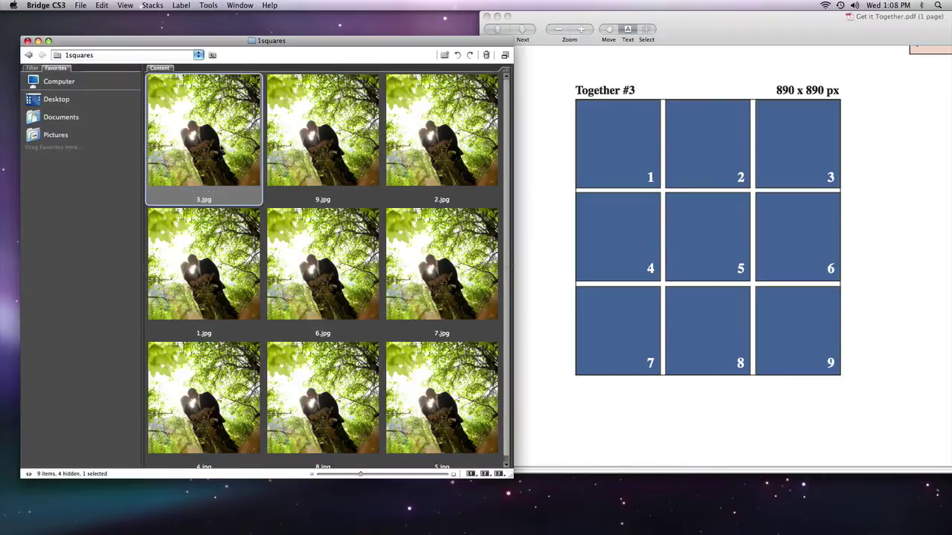
Select all photos in the 1squares folder and open them with Photoshop.
{"action": "key", "text": "super+a"}
{"action": "right_click", "coordinate": [223, 149]}
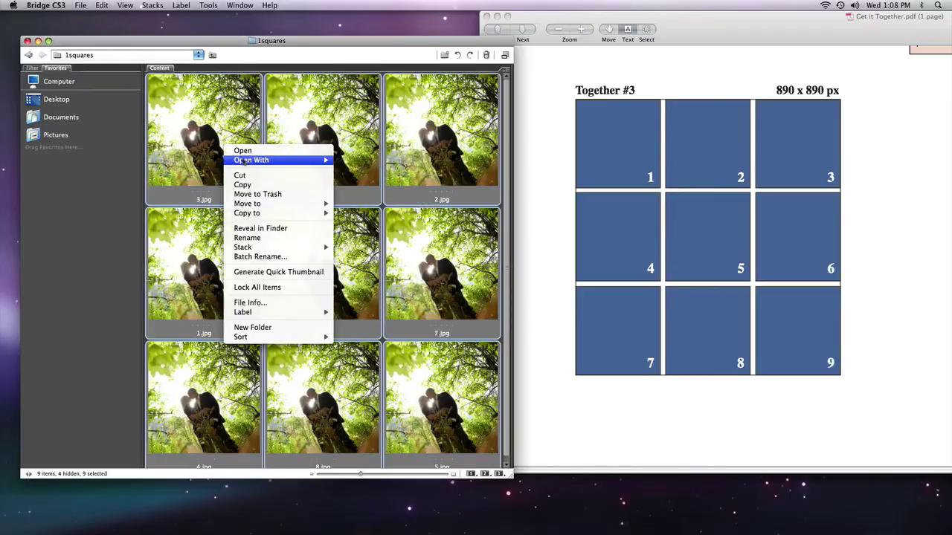
{"action": "mouse_move", "coordinate": [244, 162]}
{"action": "left_click", "coordinate": [438, 160]}
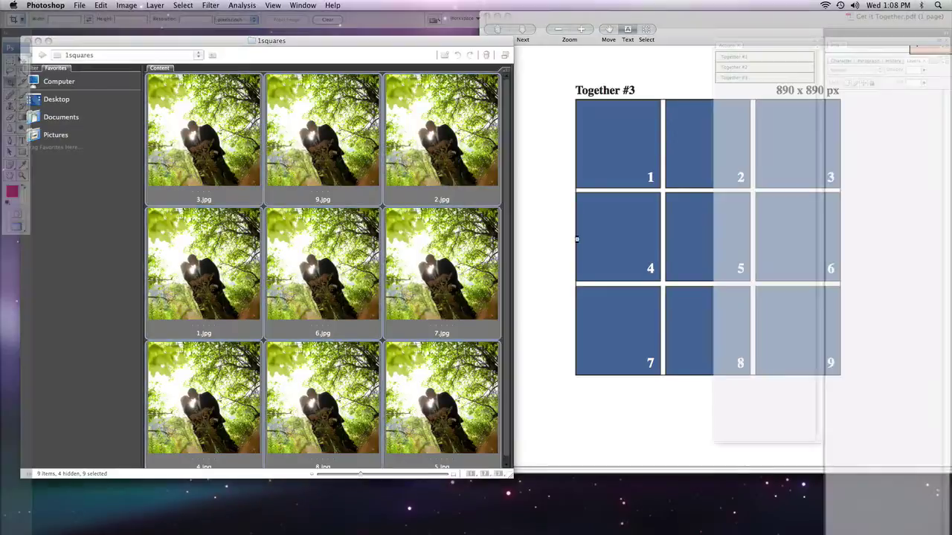